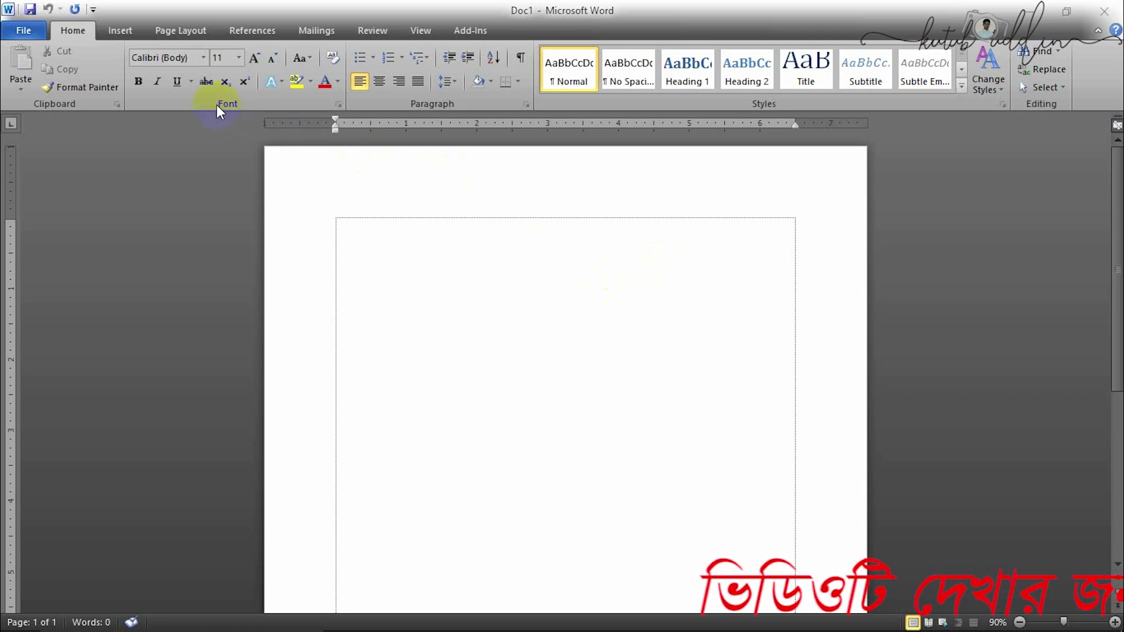
Glance at the File information view, then return to the blank page to write English.
left_click(22, 32)
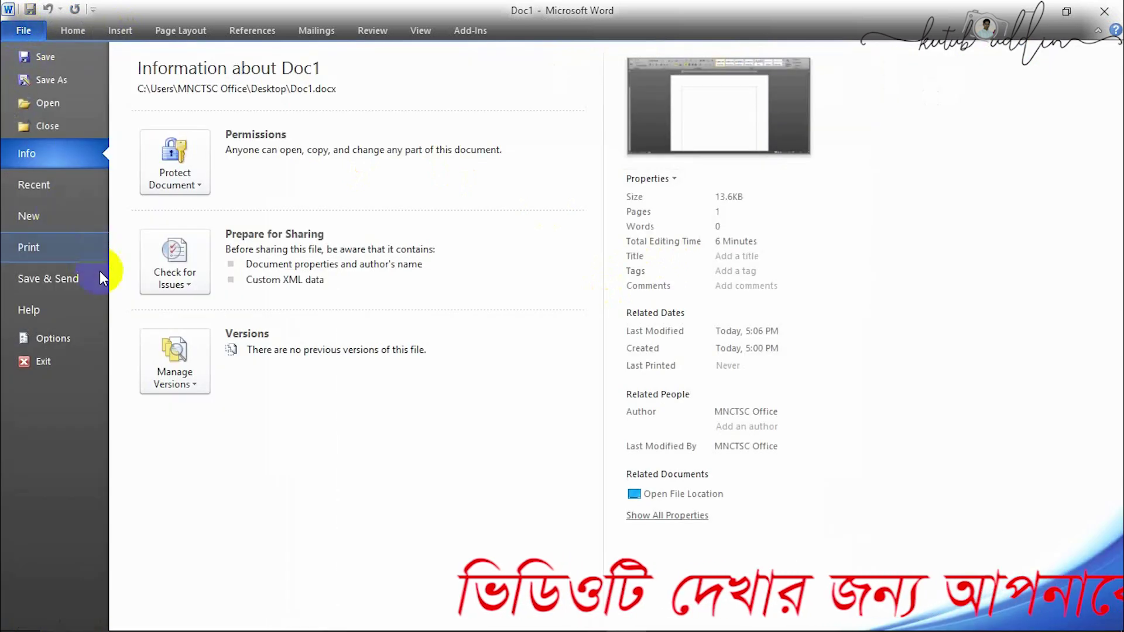
left_click(68, 29)
type("English")
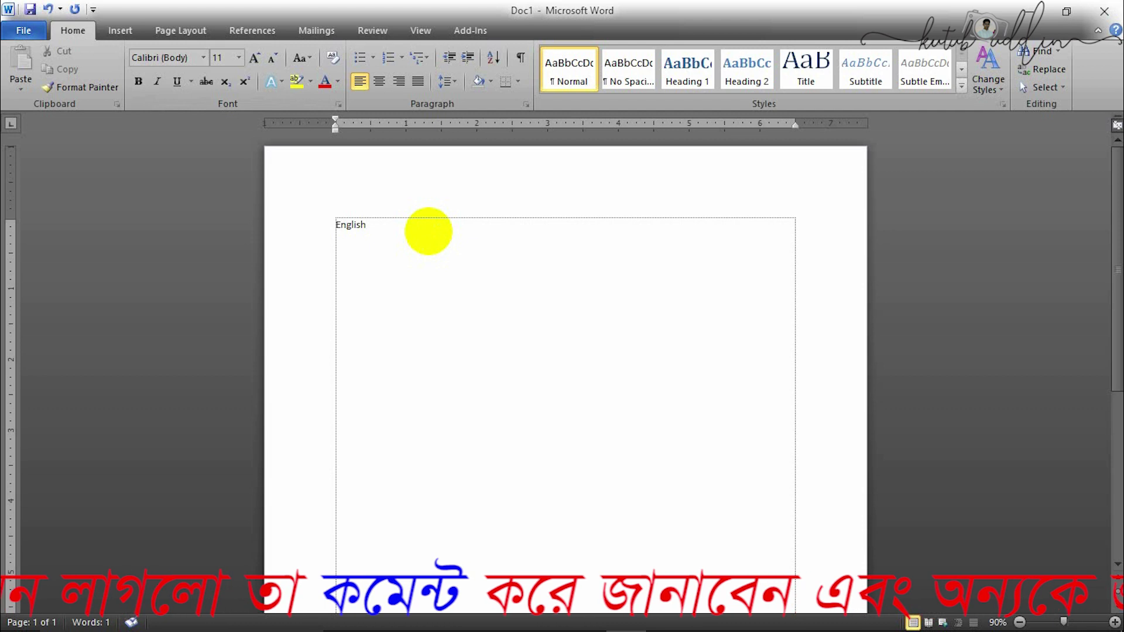
Select English and grow it to 24 pt, then place the cursor right after it.
triple_click(430, 232)
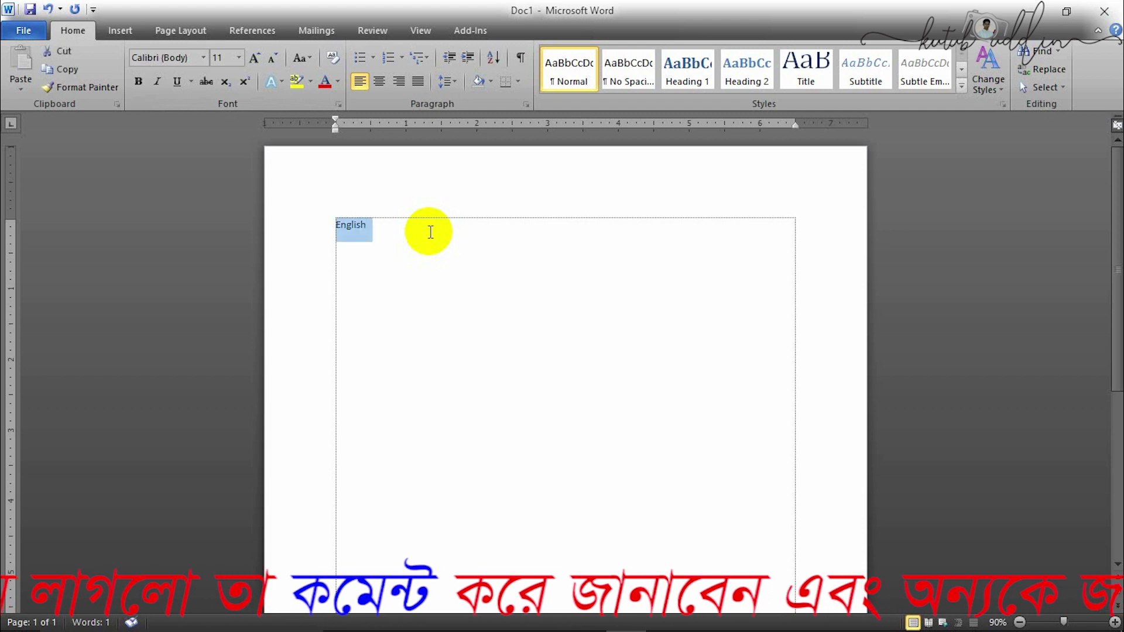
key("ctrl+shift+period")
key("ctrl+shift+period")
key("ctrl+shift+period")
key("ctrl+shift+period")
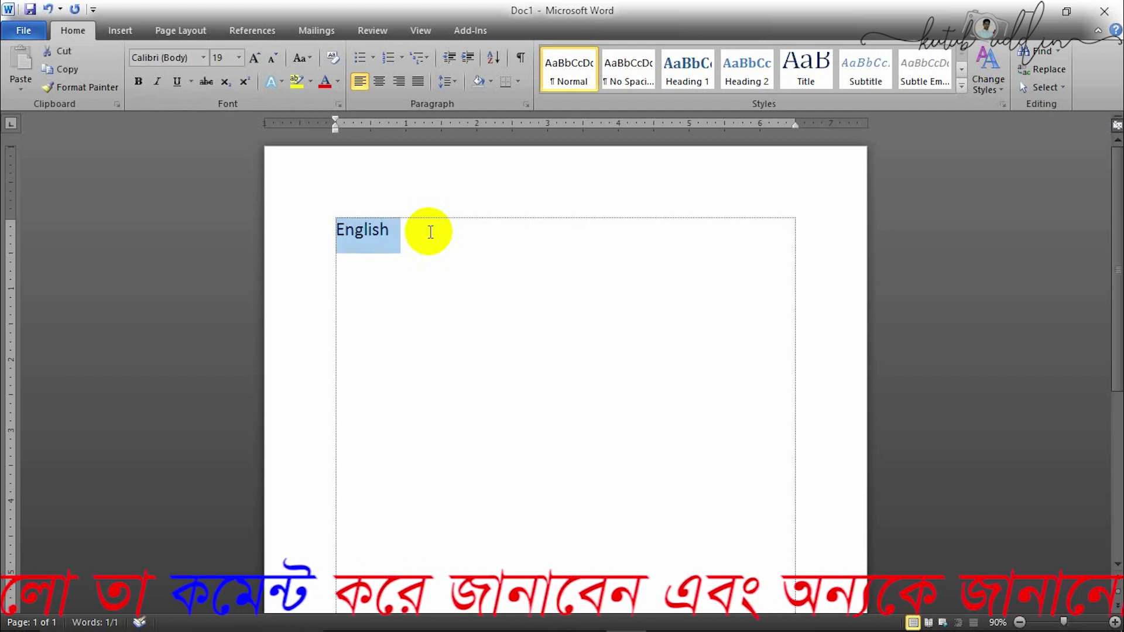
key("ctrl+shift+period")
key("ctrl+shift+period")
key("ctrl+shift+period")
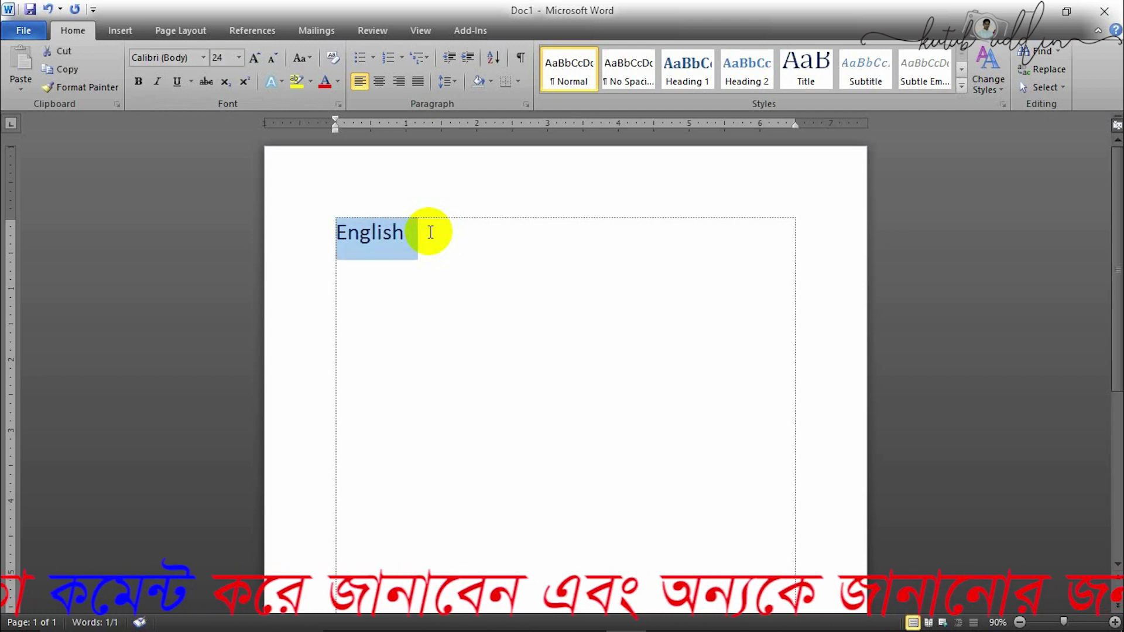
key("Right")
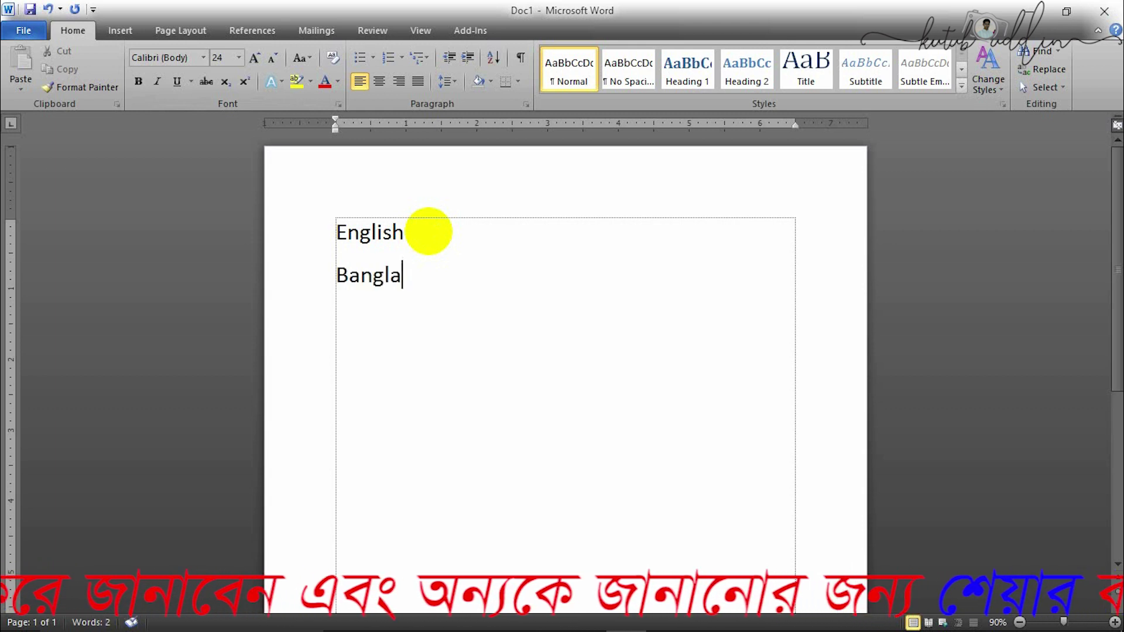
left_click_drag(416, 232, 416, 233)
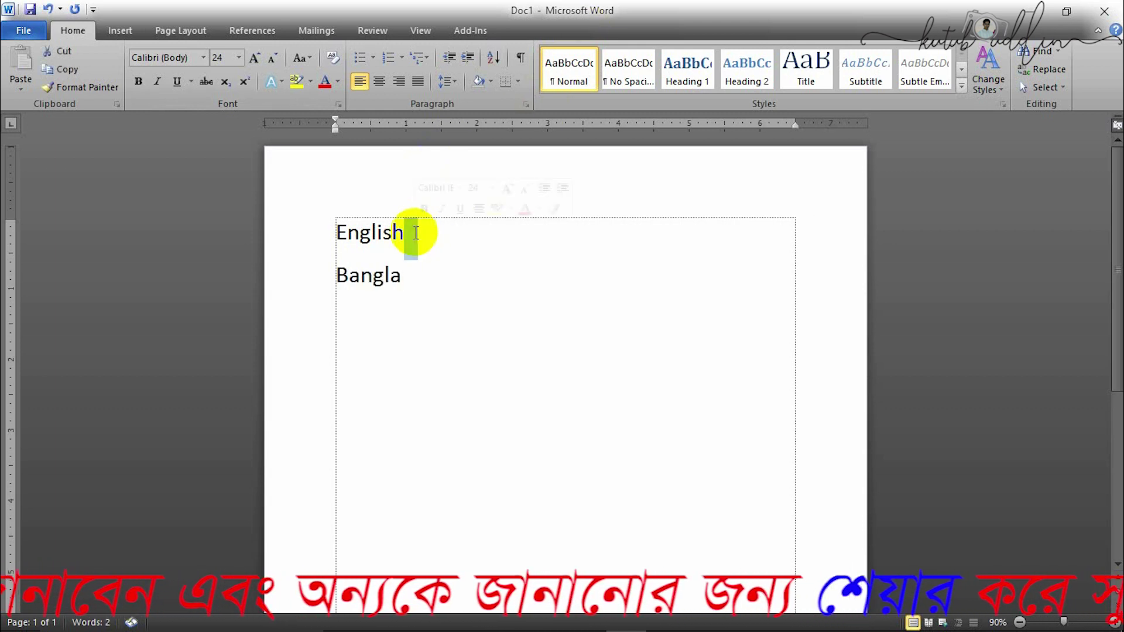
left_click(439, 233)
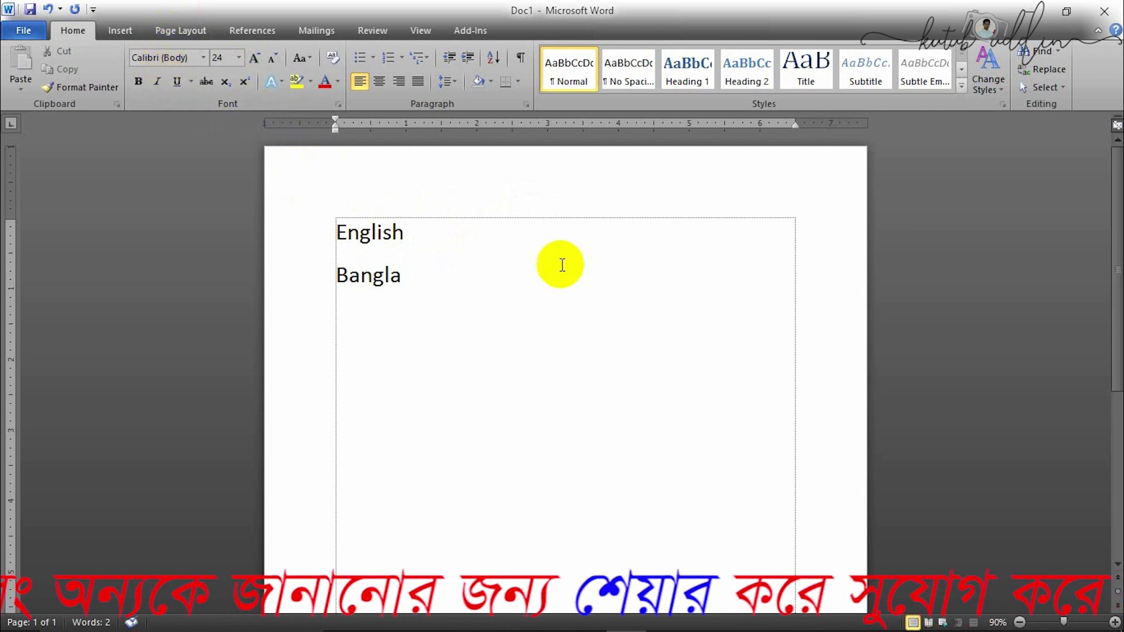
Type the font names Times New Roman and Arial on new lines below English.
key("Return")
type("Ti")
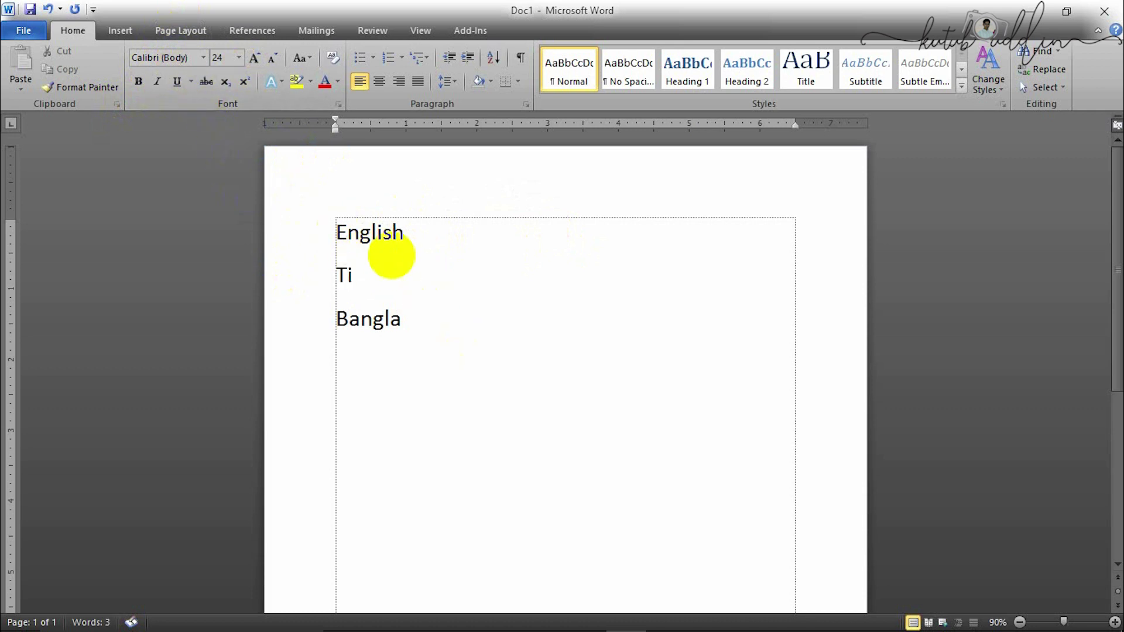
type("mes N")
key("BackSpace")
type("ew Roman")
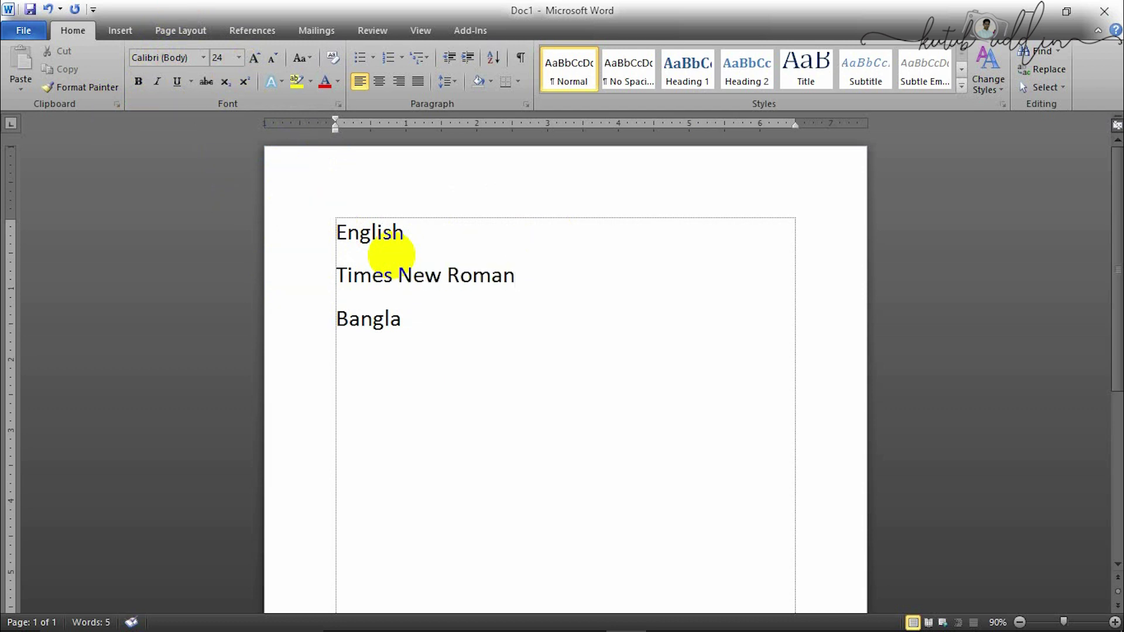
key("Return")
type("Arial")
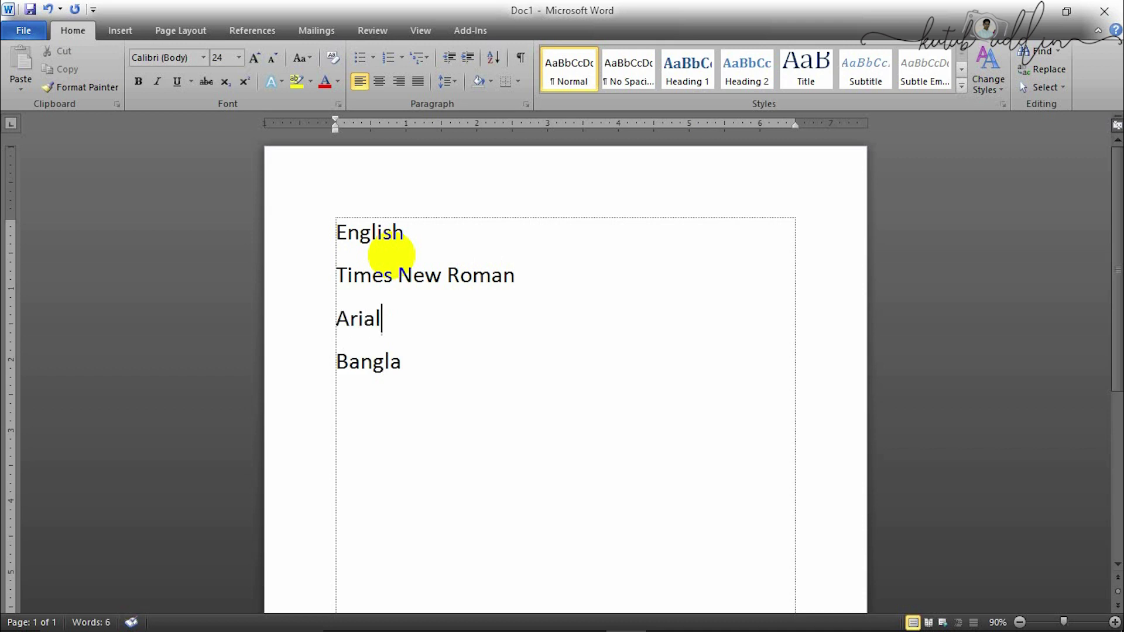
key("Return")
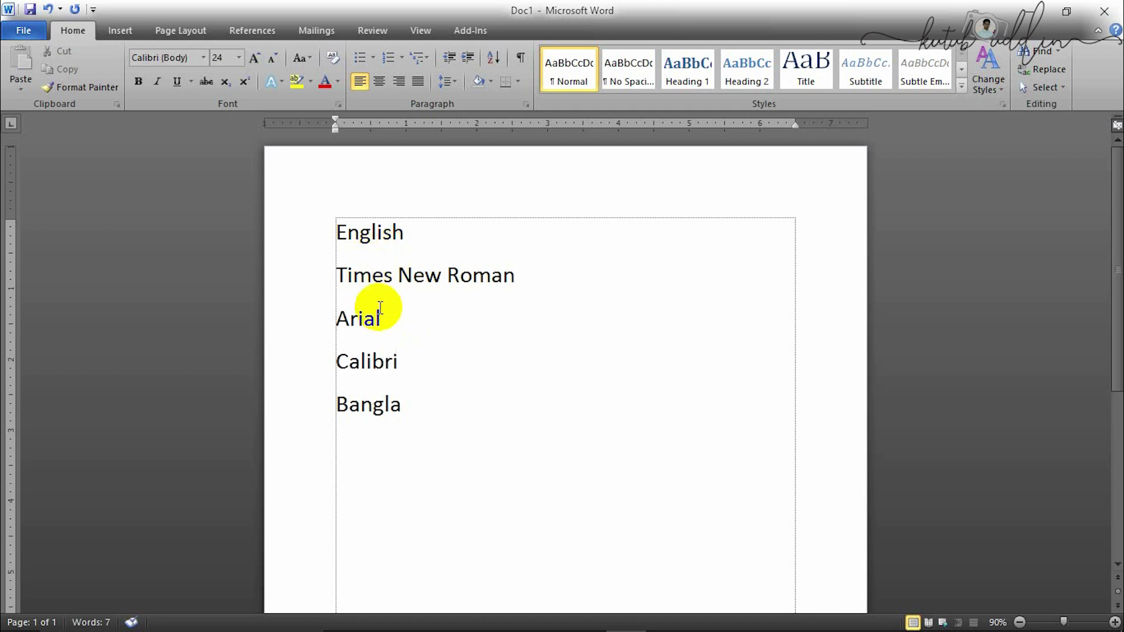
Add the Calibri, SutonnyMJ and SutonnyOMJ lines, then select all the text and delete it.
left_click(407, 411)
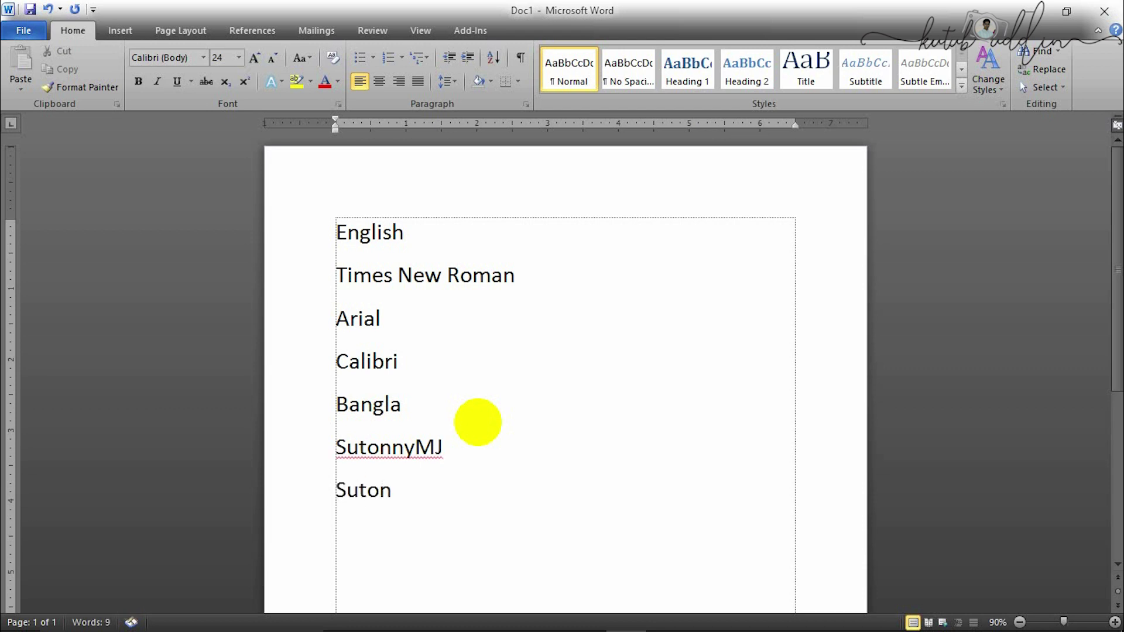
type("nyOMJ")
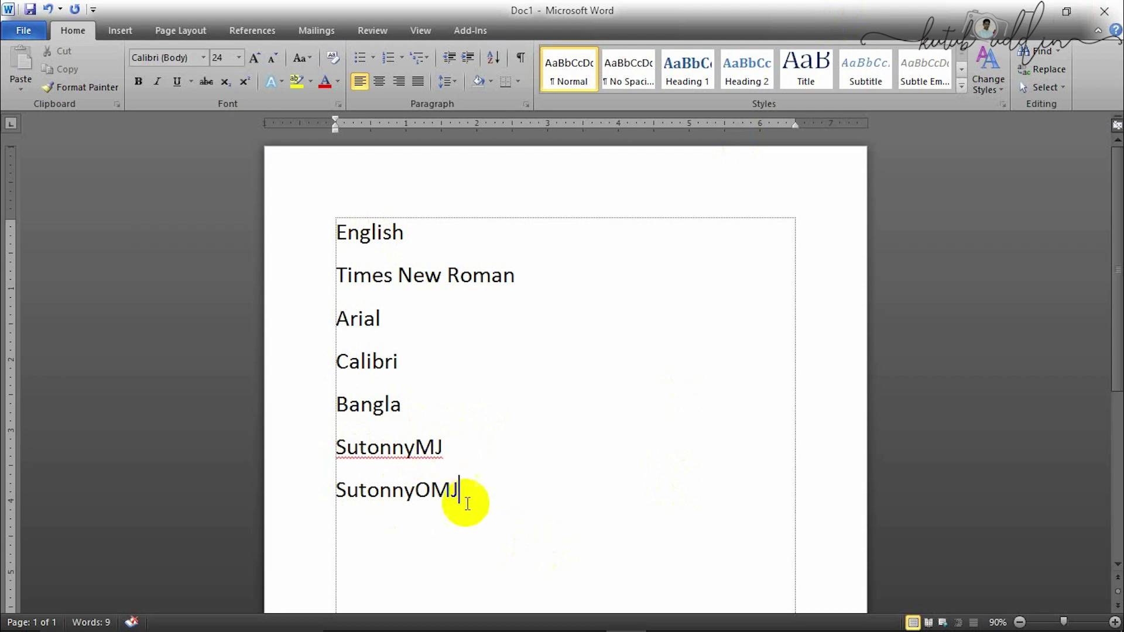
mouse_move(502, 512)
left_mouse_down()
mouse_move(309, 382)
mouse_move(325, 215)
left_mouse_up()
key("Delete")
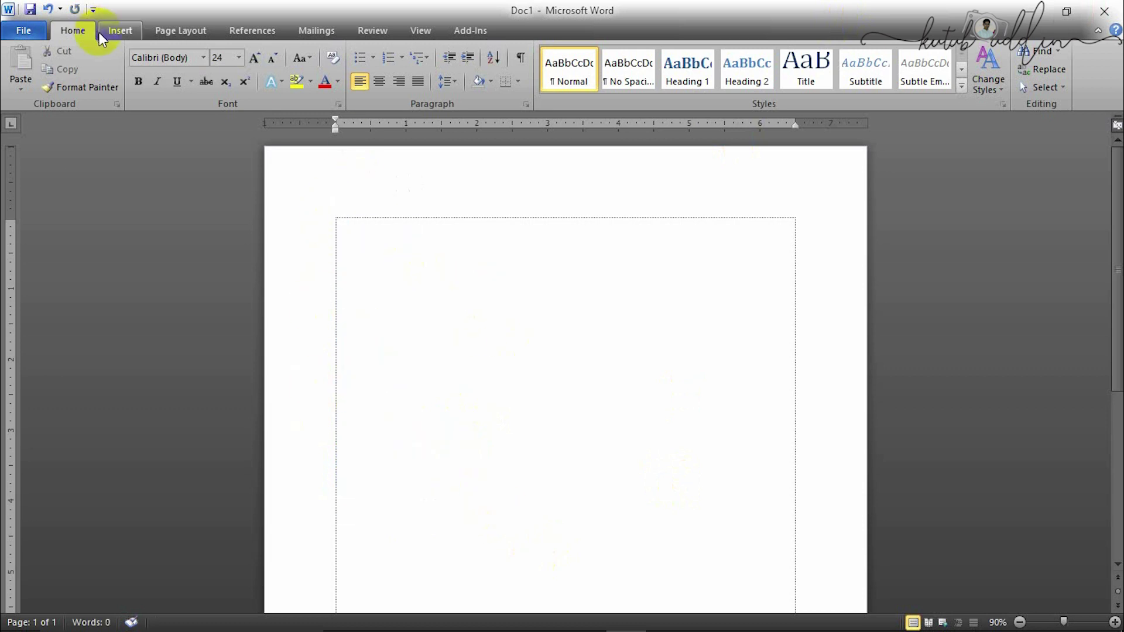
Set the font to Times New Roman and type English on the first line.
left_click(160, 58)
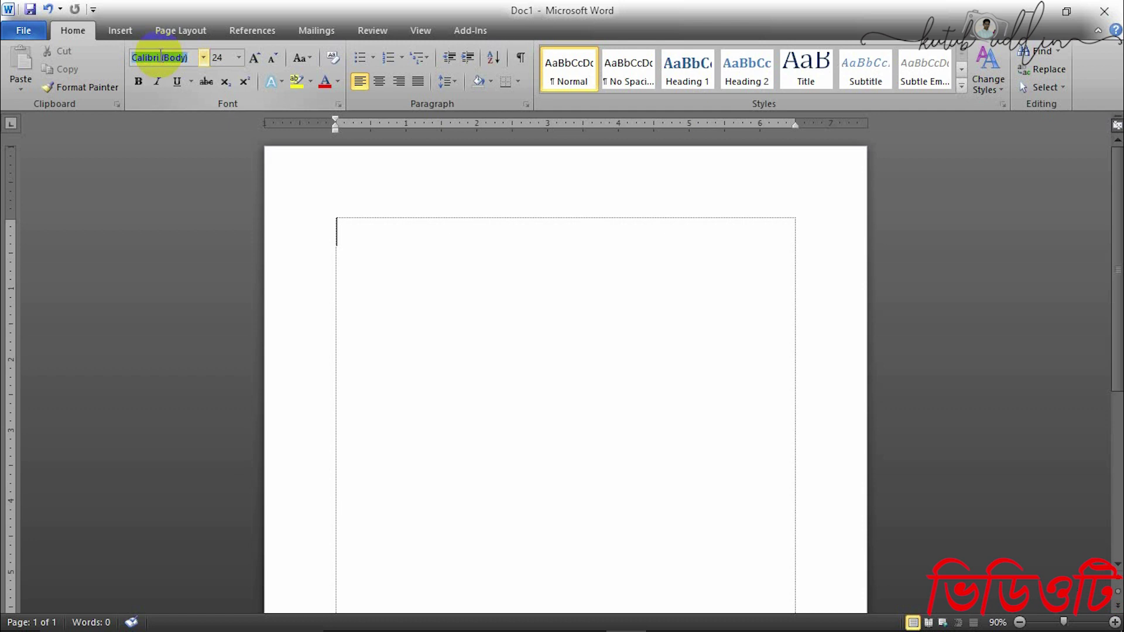
type("Times New Roman")
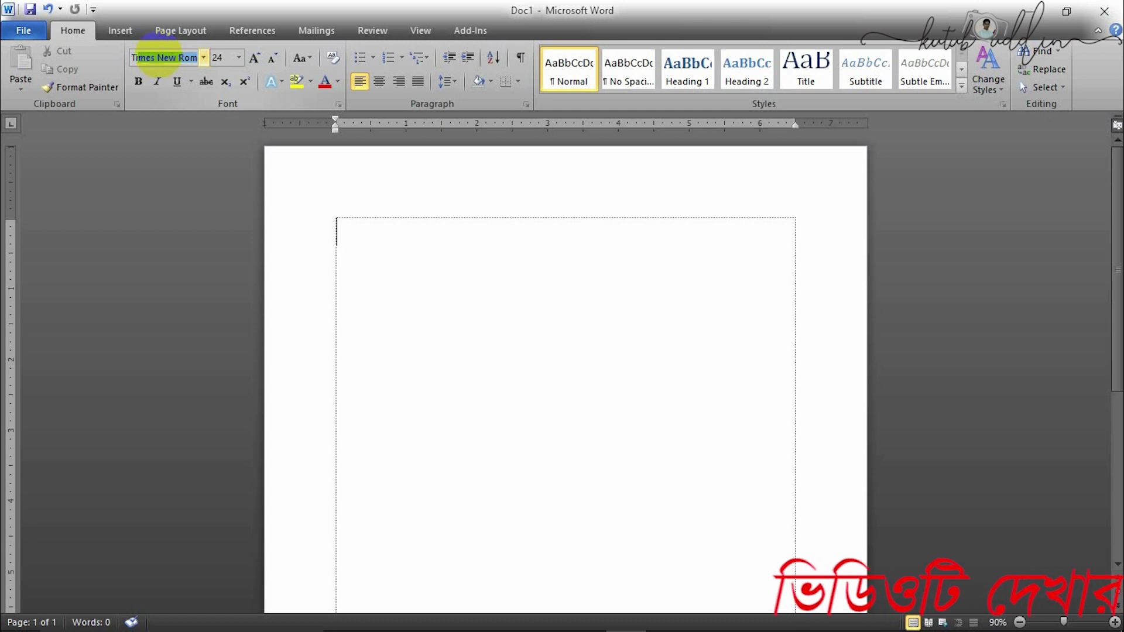
key("Return")
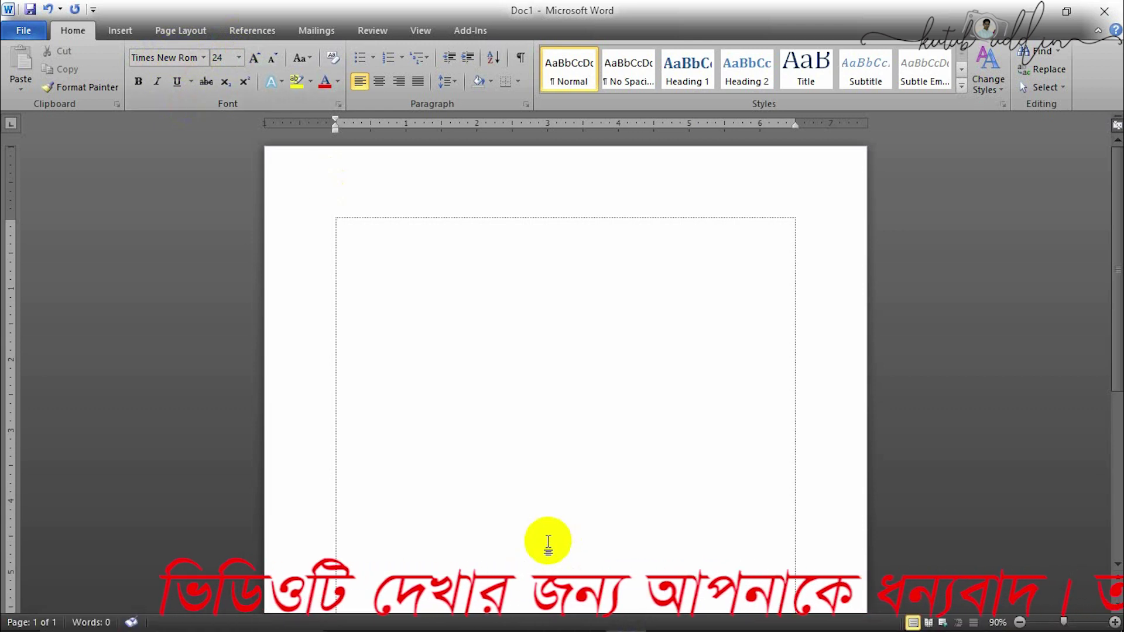
type("Eng")
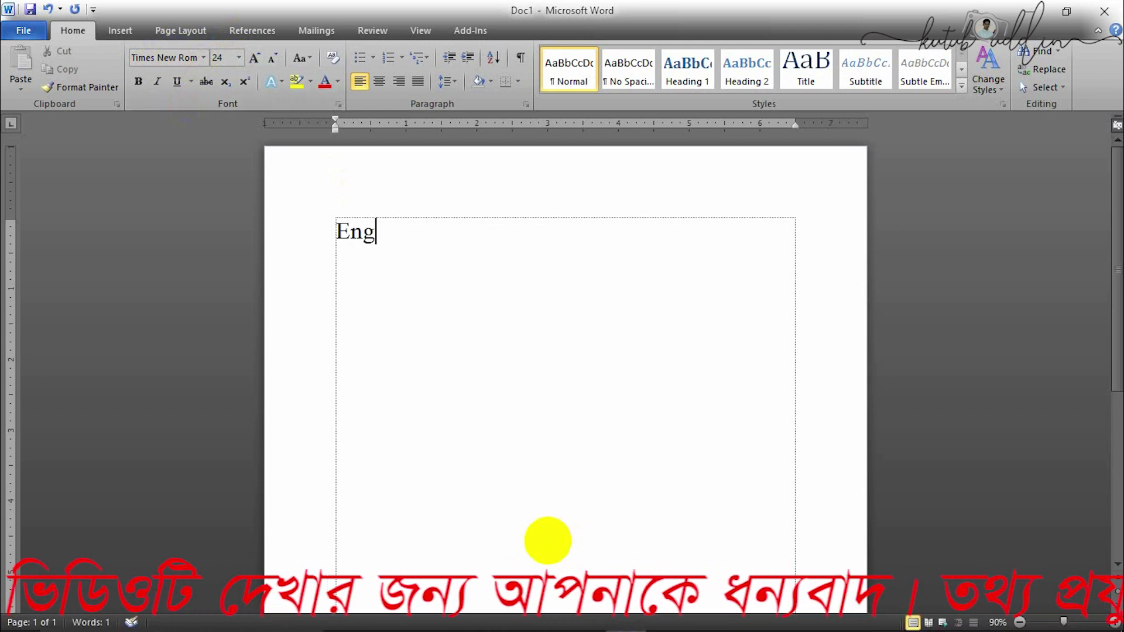
type("lish")
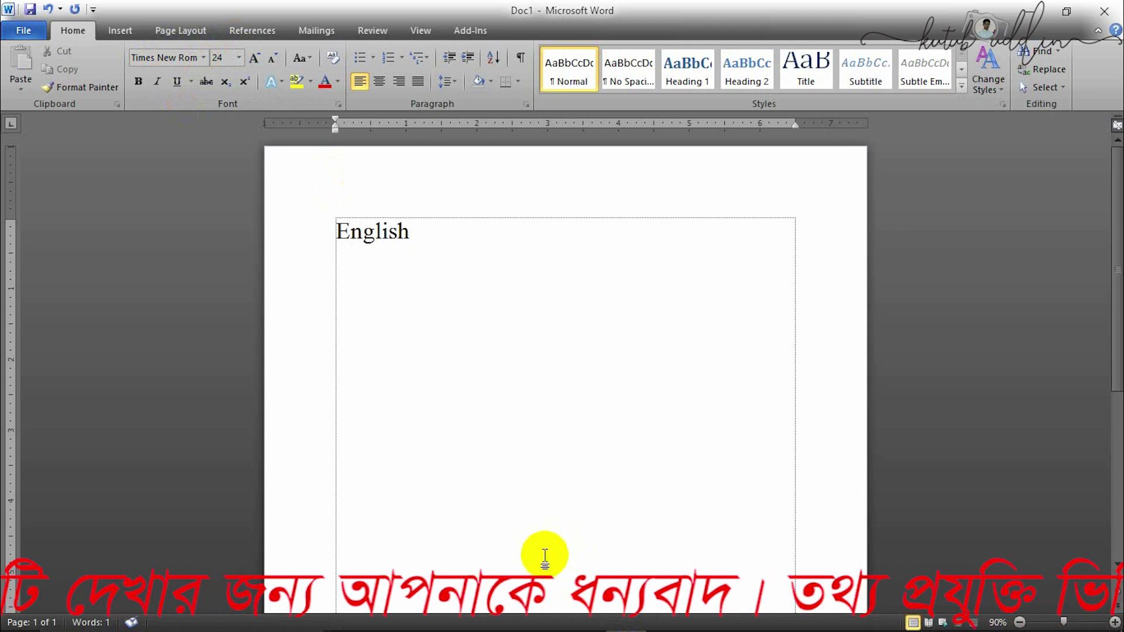
Select English and switch its font to Arial, then to Calibri (Body).
left_click_drag(413, 231, 336, 232)
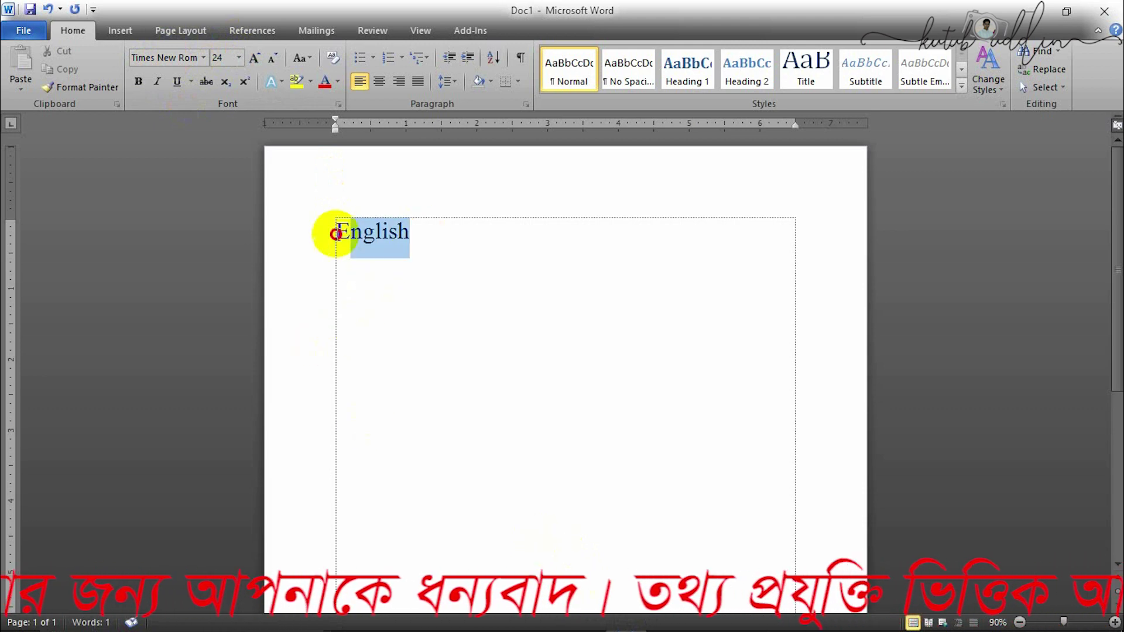
left_click(155, 56)
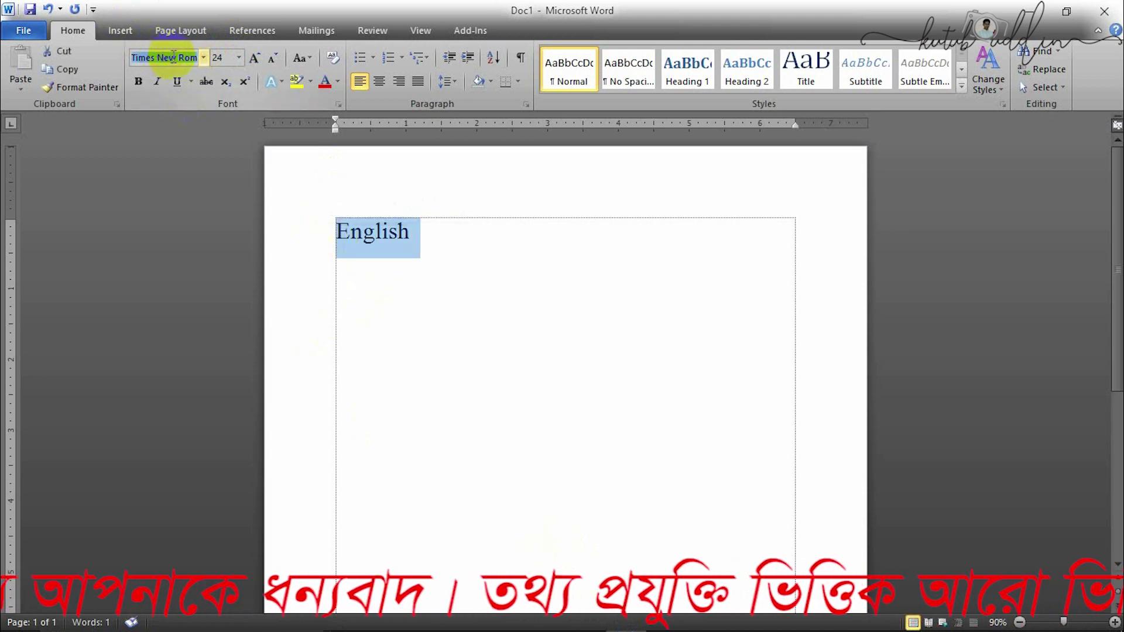
type("Aria")
type("rialk")
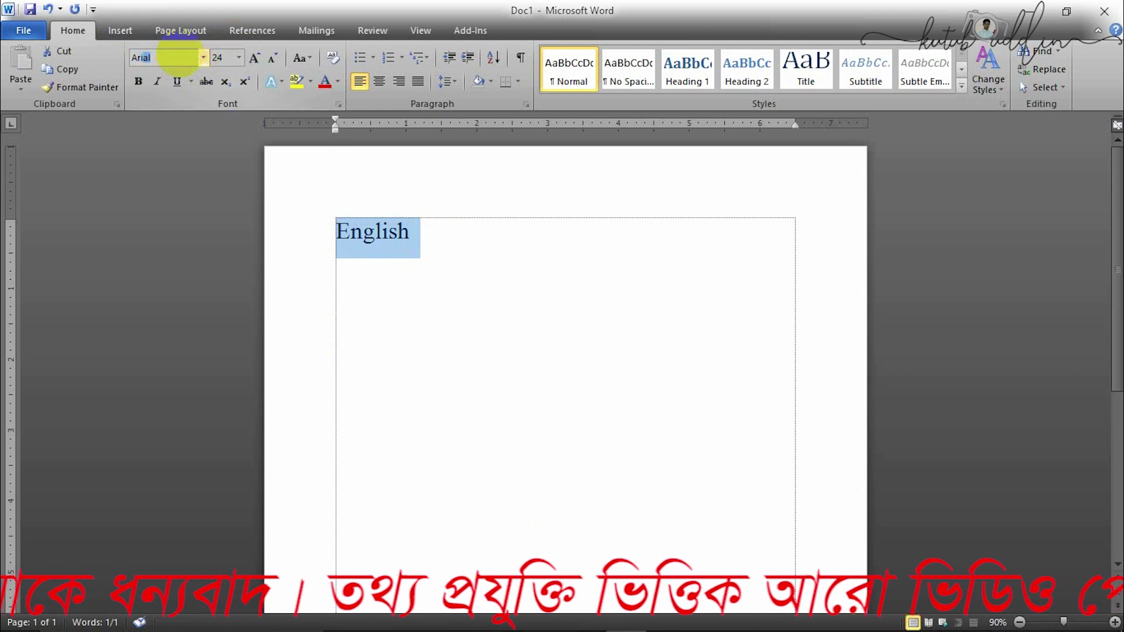
key("BackSpace")
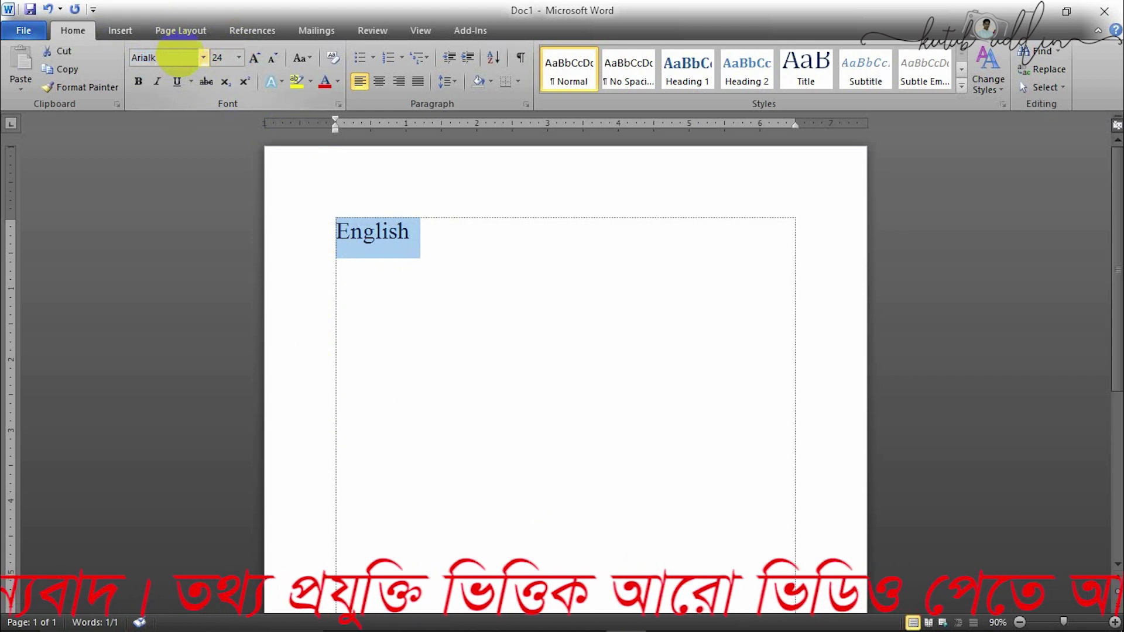
key("Return")
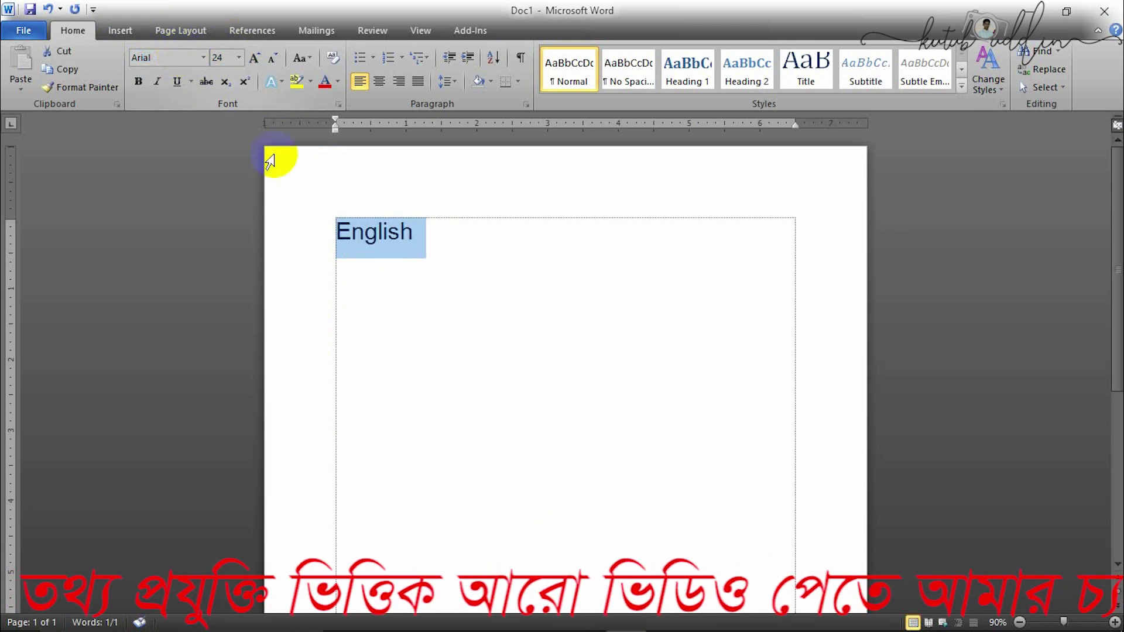
left_click(168, 48)
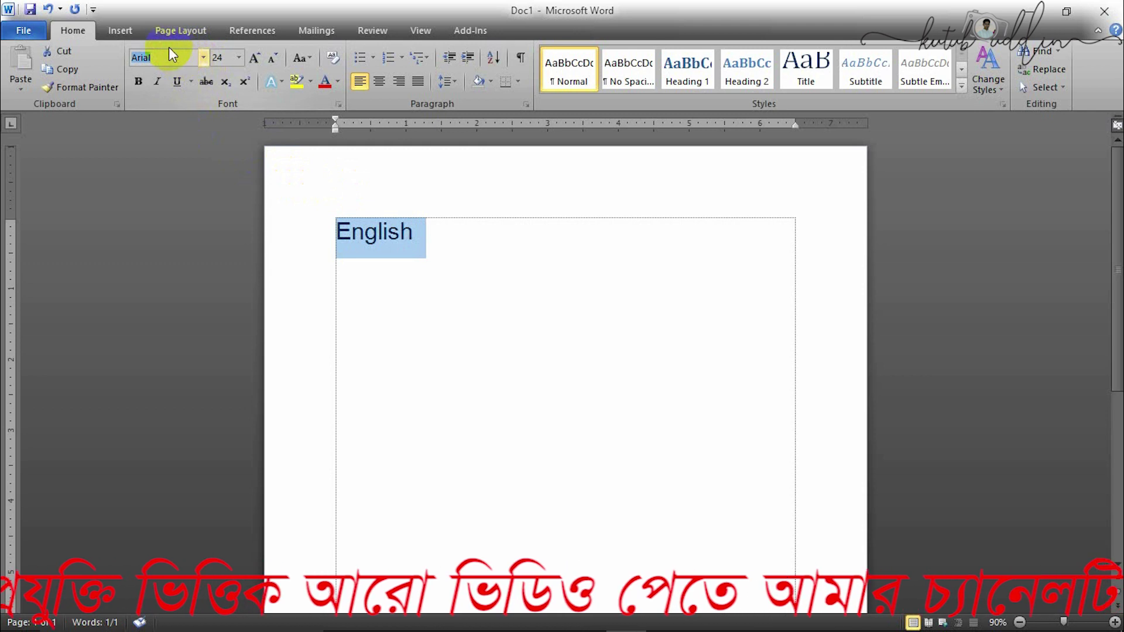
type("CambCalibri")
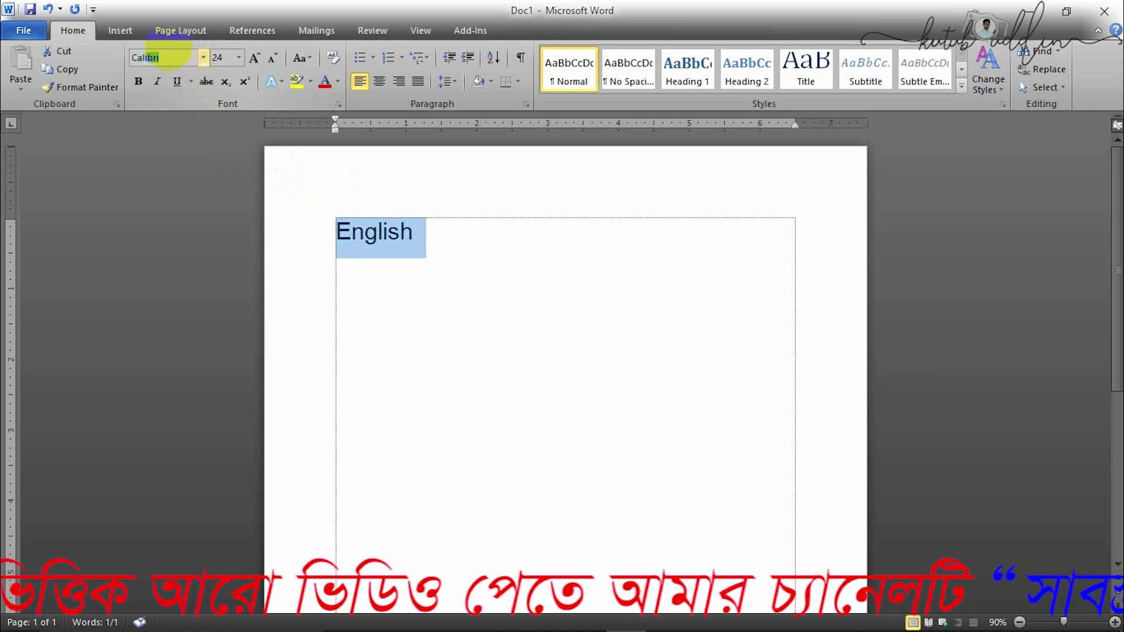
key("Return")
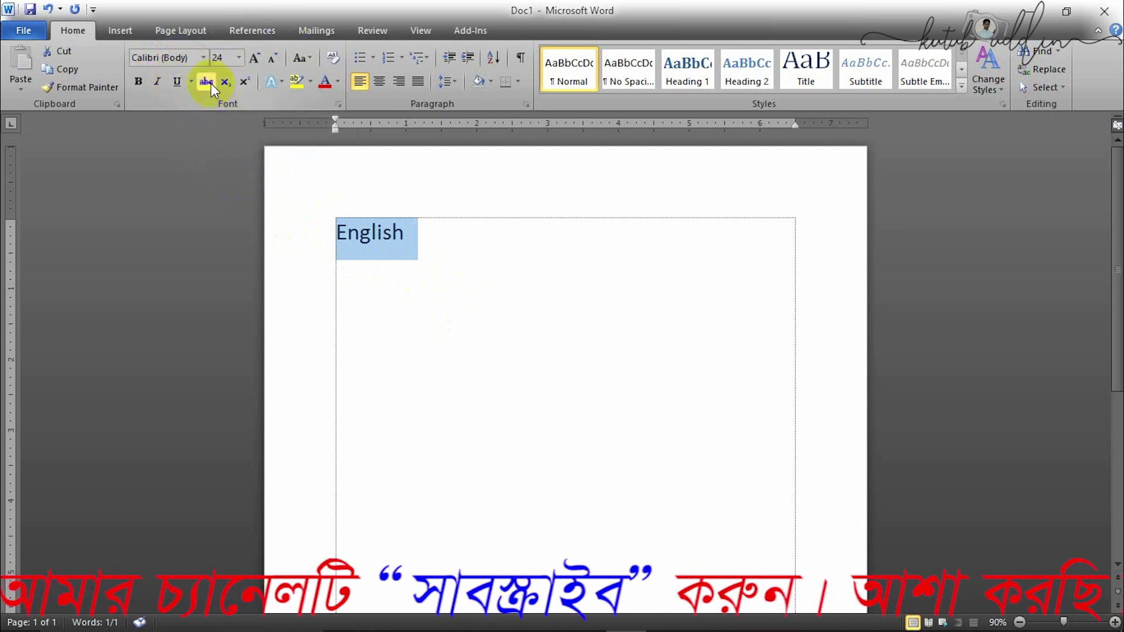
Try larger and smaller sizes for English with the size list, Grow/Shrink Font and shortcuts, ending at 26.
left_click(238, 58)
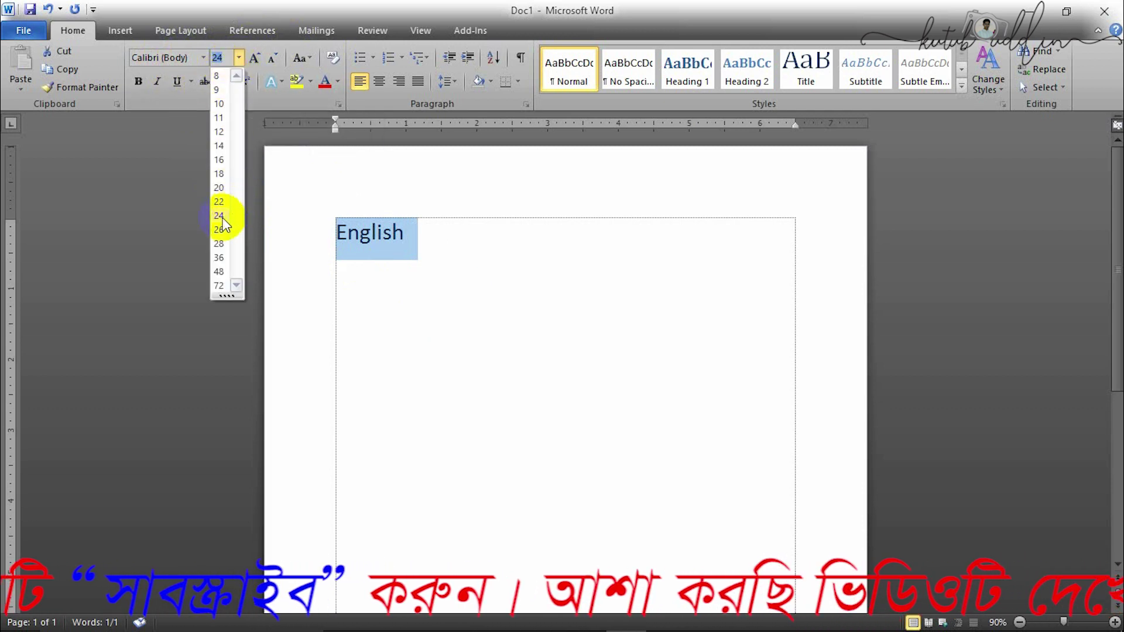
left_click(328, 283)
left_click(254, 56)
left_click(254, 56)
left_click(254, 56)
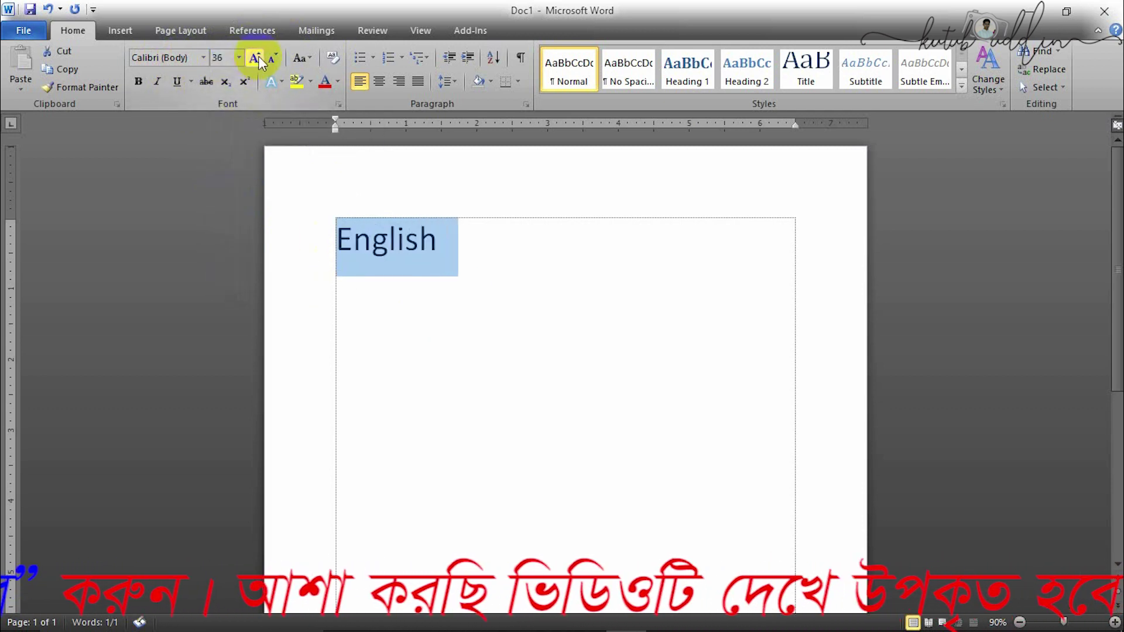
left_click(273, 57)
left_click(272, 58)
left_click(272, 57)
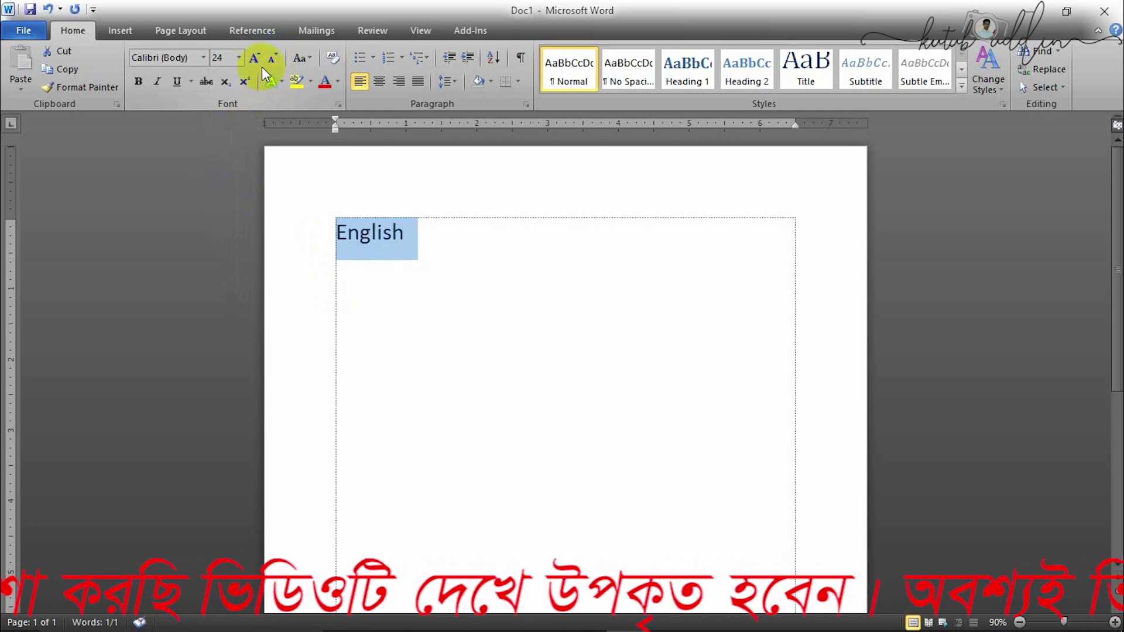
key("ctrl+bracketright")
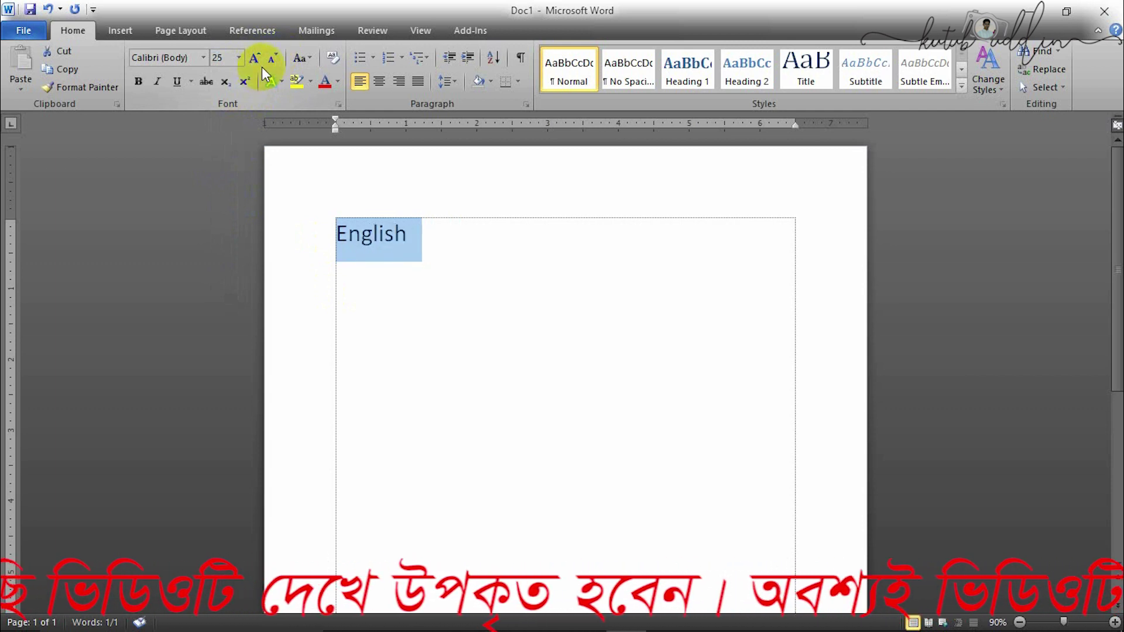
key("ctrl+bracketright")
key("ctrl+bracketright")
key("ctrl+bracketright")
key("ctrl+bracketright")
key("ctrl+bracketright")
key("ctrl+bracketleft")
key("ctrl+bracketleft")
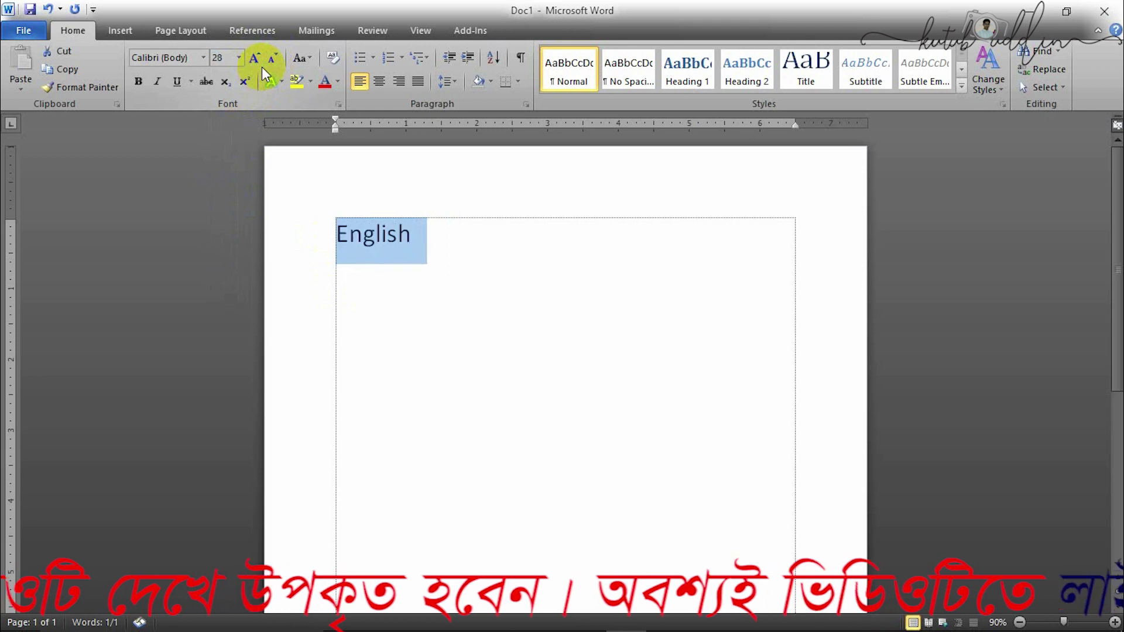
key("ctrl+bracketleft")
key("ctrl+bracketleft")
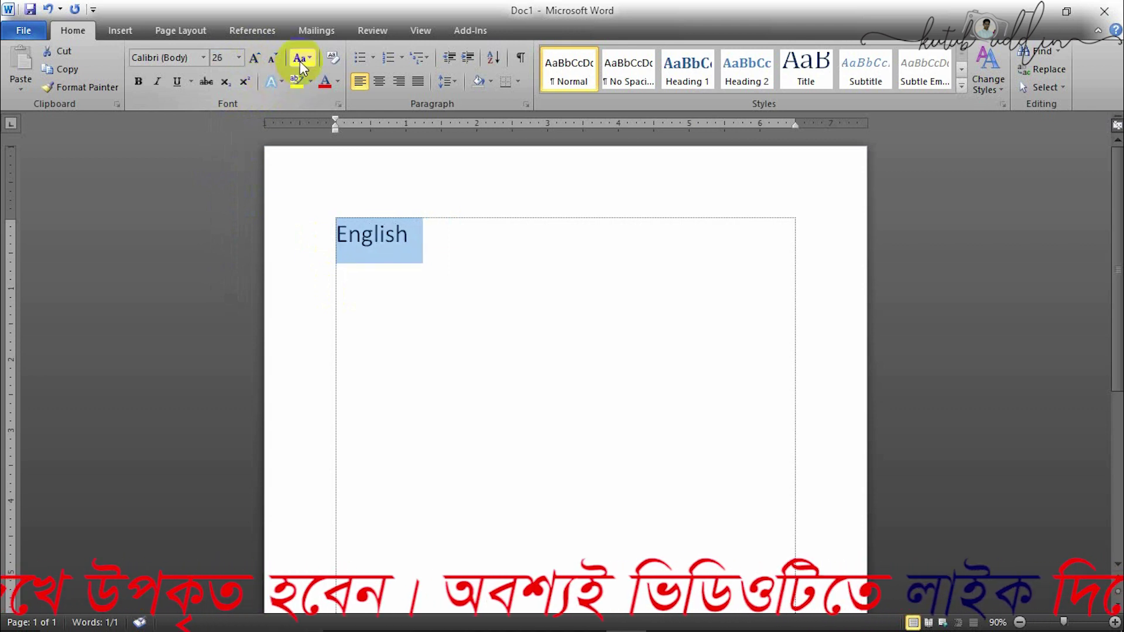
left_click(300, 58)
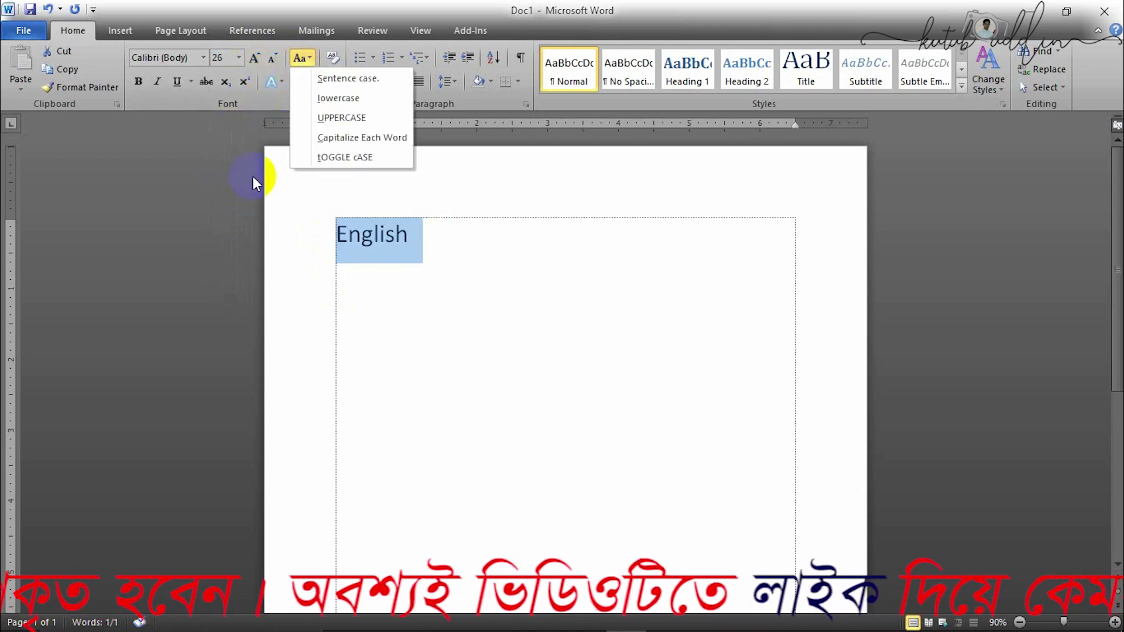
left_click(252, 180)
left_click(300, 57)
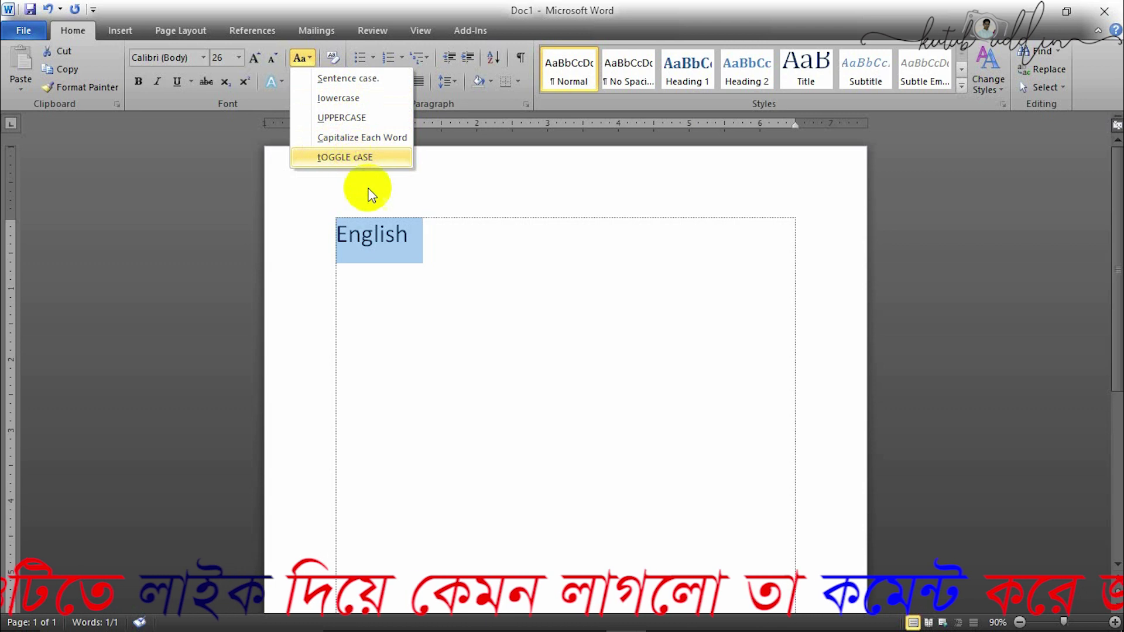
left_click(332, 195)
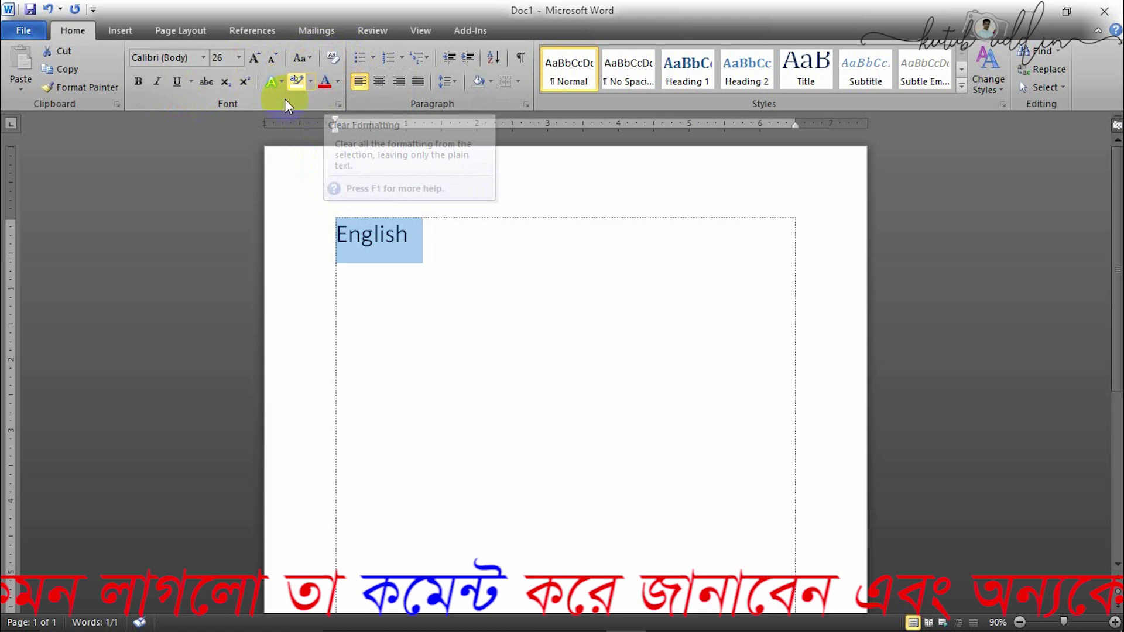
left_click(271, 88)
Give English a pale-blue outline text effect, then clear its formatting and enlarge it to 30.
left_click(287, 162)
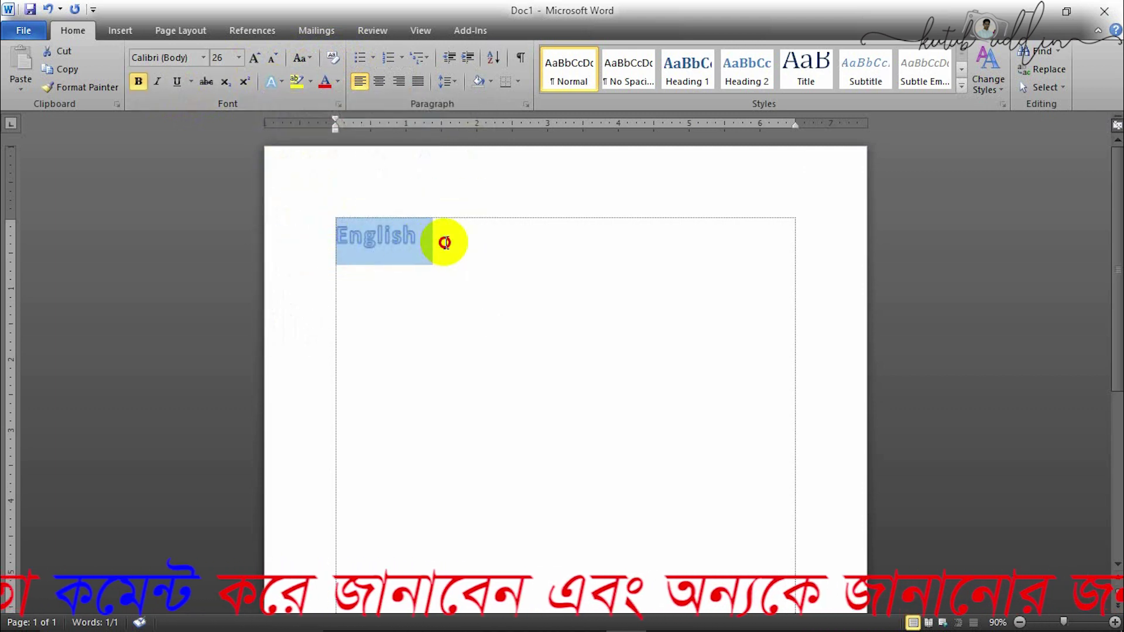
left_click_drag(445, 242, 223, 266)
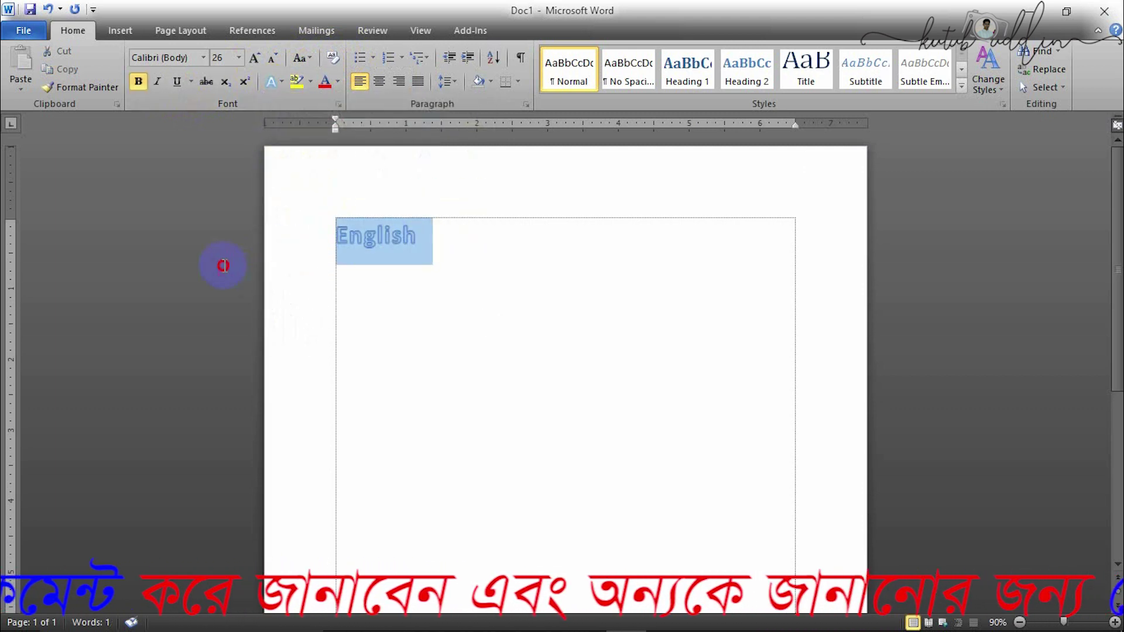
left_click(337, 59)
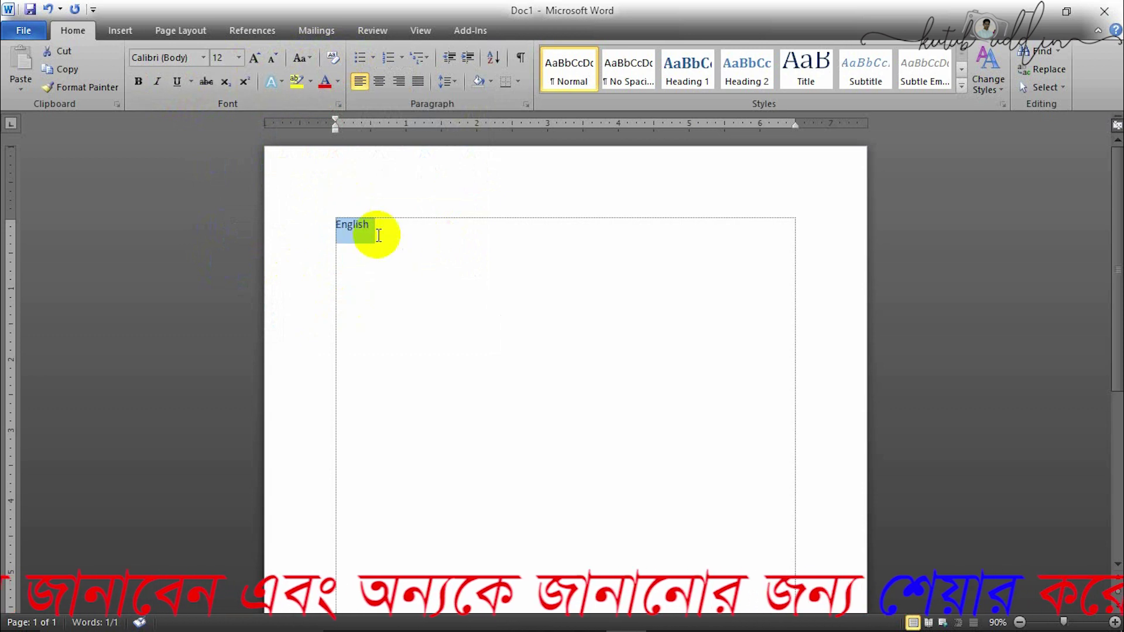
key("ctrl+bracketright")
key("ctrl+bracketright")
key("ctrl+bracketright")
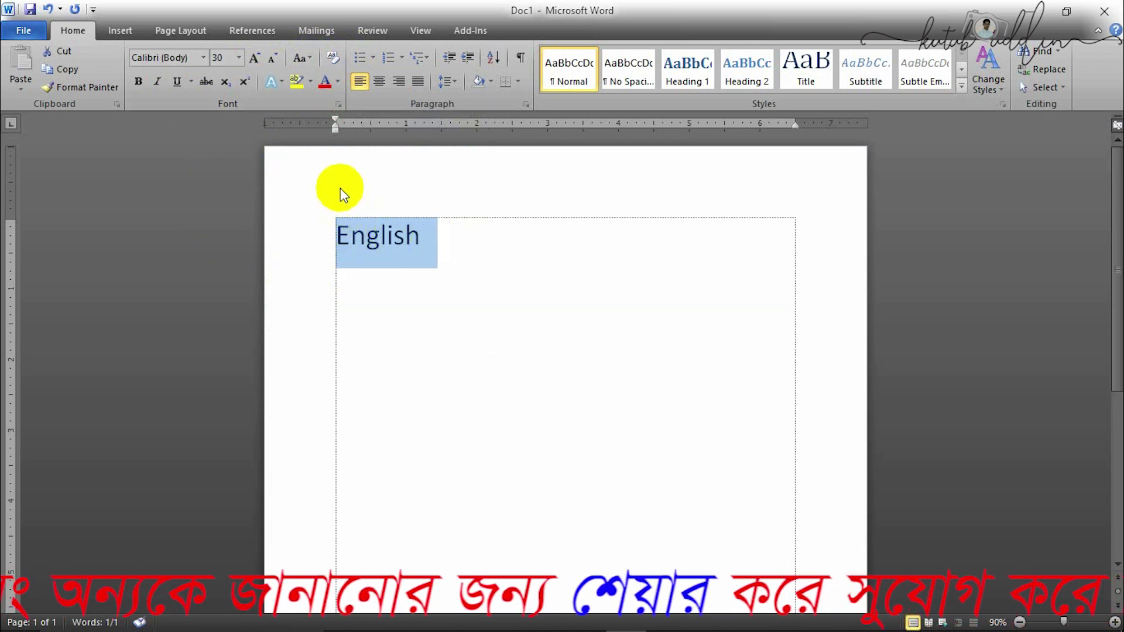
Toggle bold and italic on and off, try single, double and dotted underlines, then remove them.
left_click(138, 83)
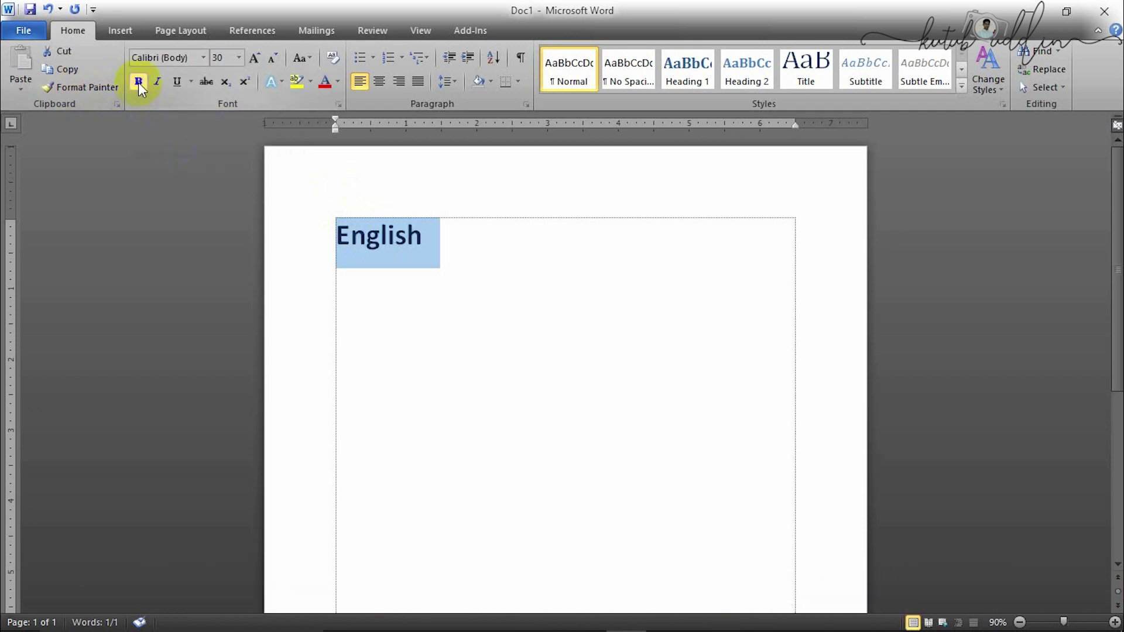
left_click(139, 83)
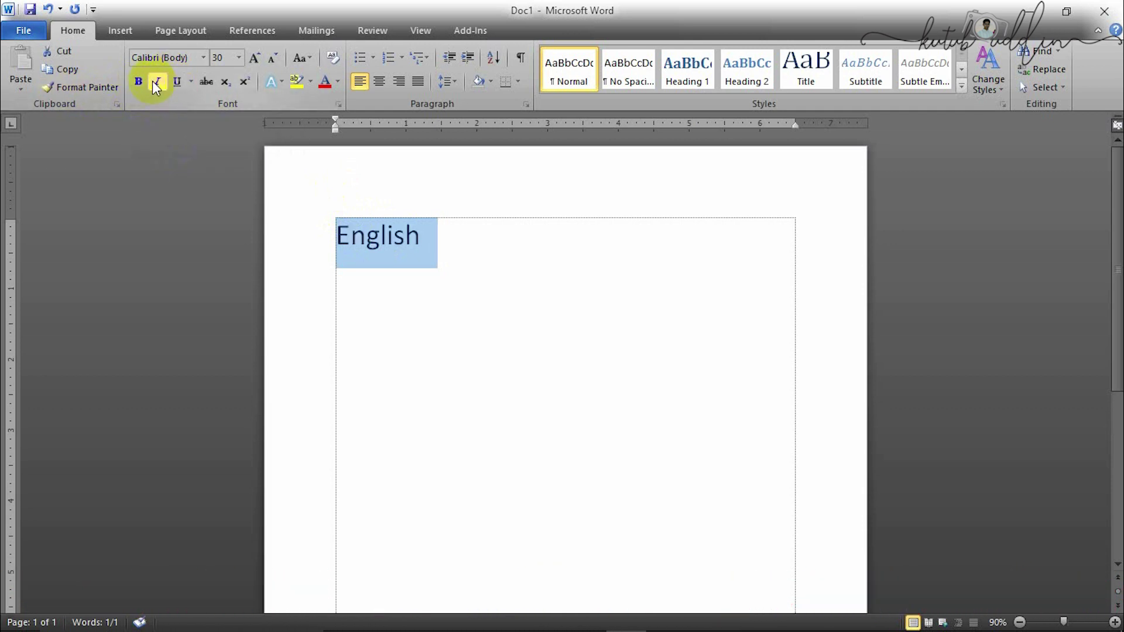
left_click(153, 82)
left_click(155, 85)
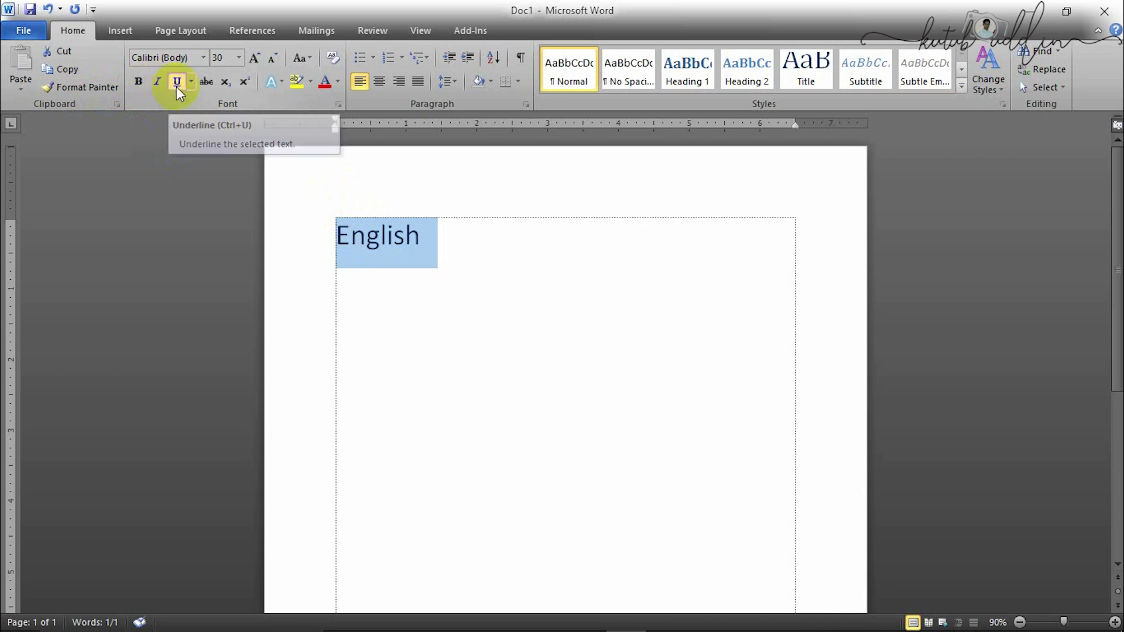
left_click(177, 84)
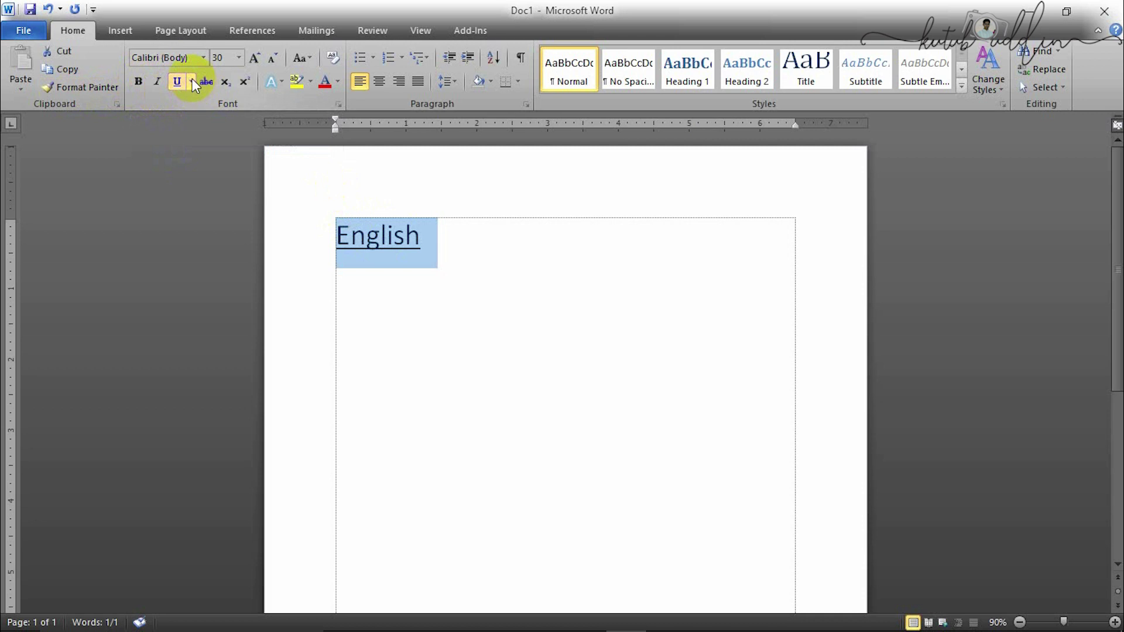
left_click(192, 81)
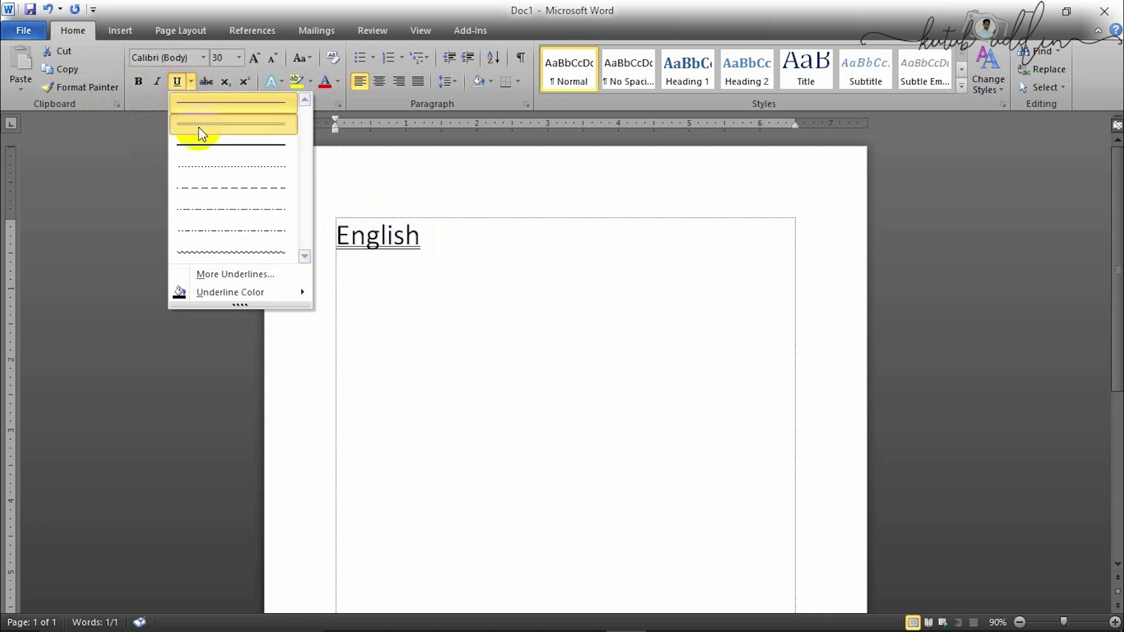
left_click(198, 128)
left_click(191, 82)
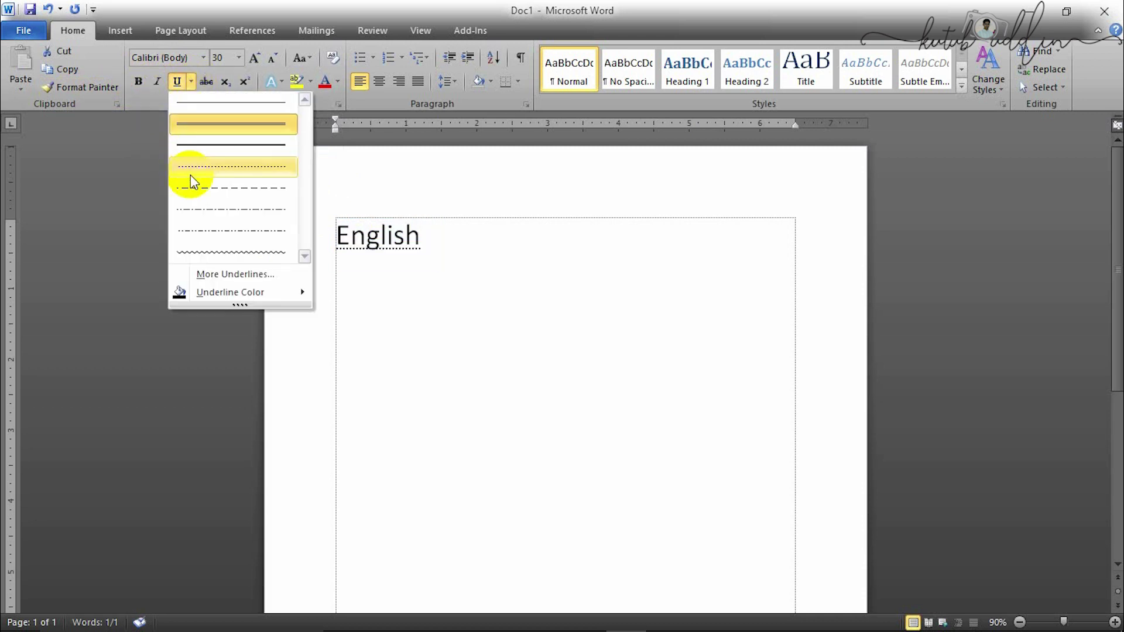
left_click(191, 171)
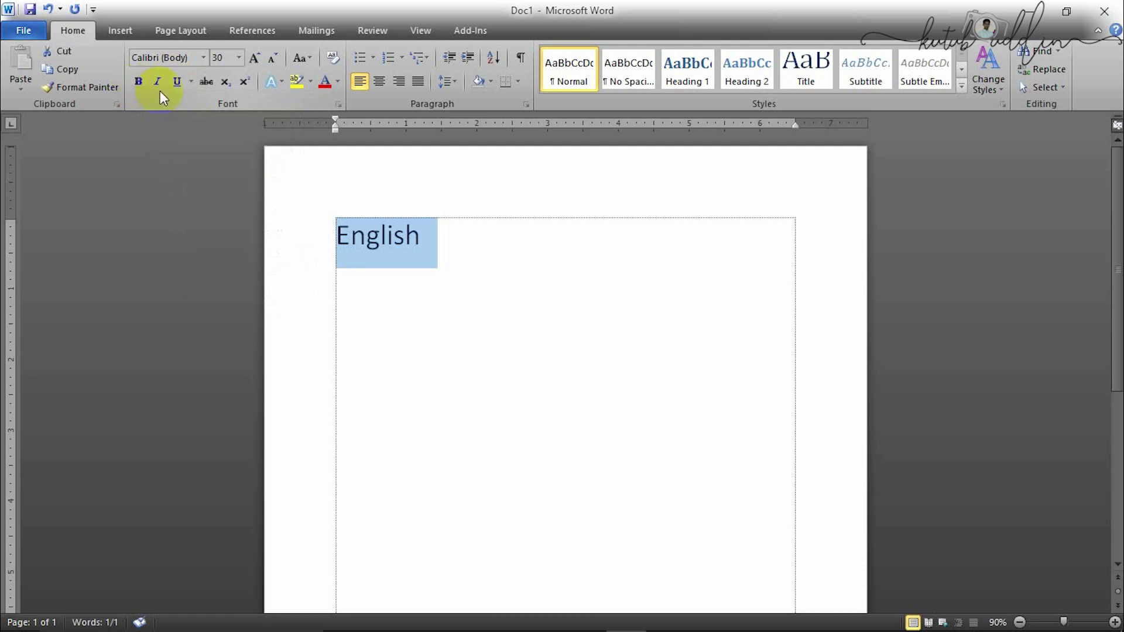
left_click(206, 82)
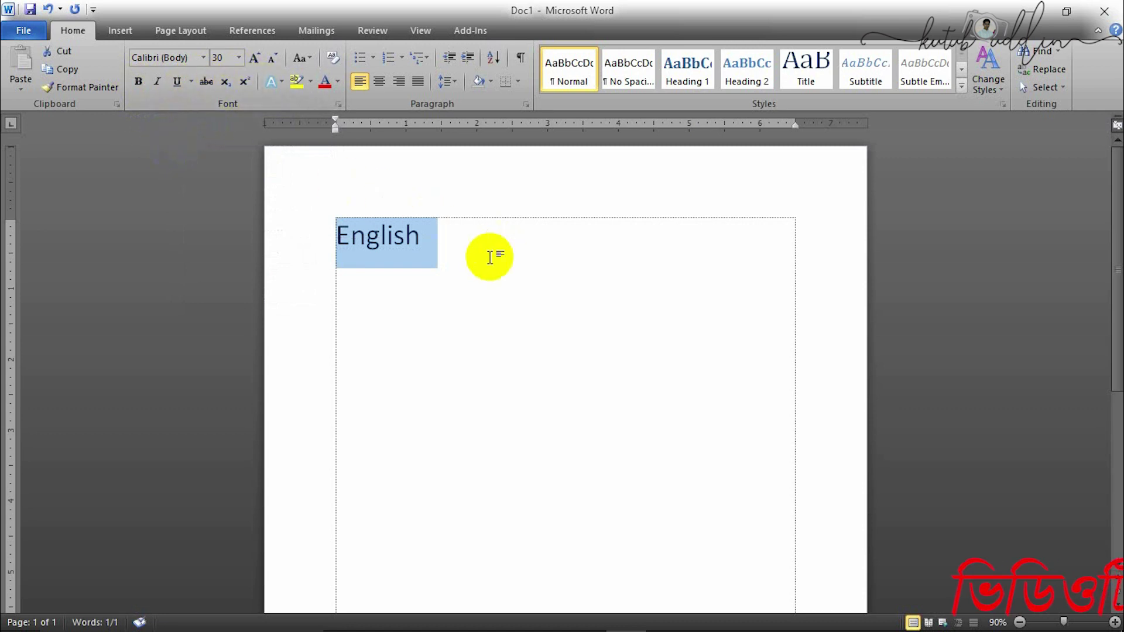
Replace English with A2+2ab+b2 and convert the expression to lowercase.
key("Delete")
type("a")
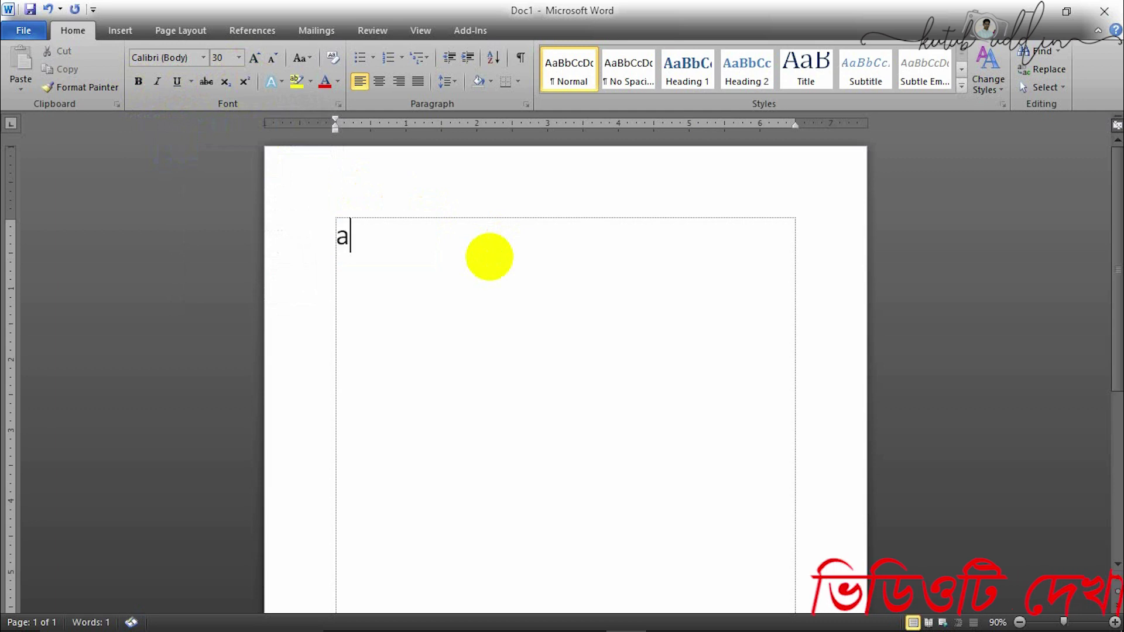
key("BackSpace")
type("A2+")
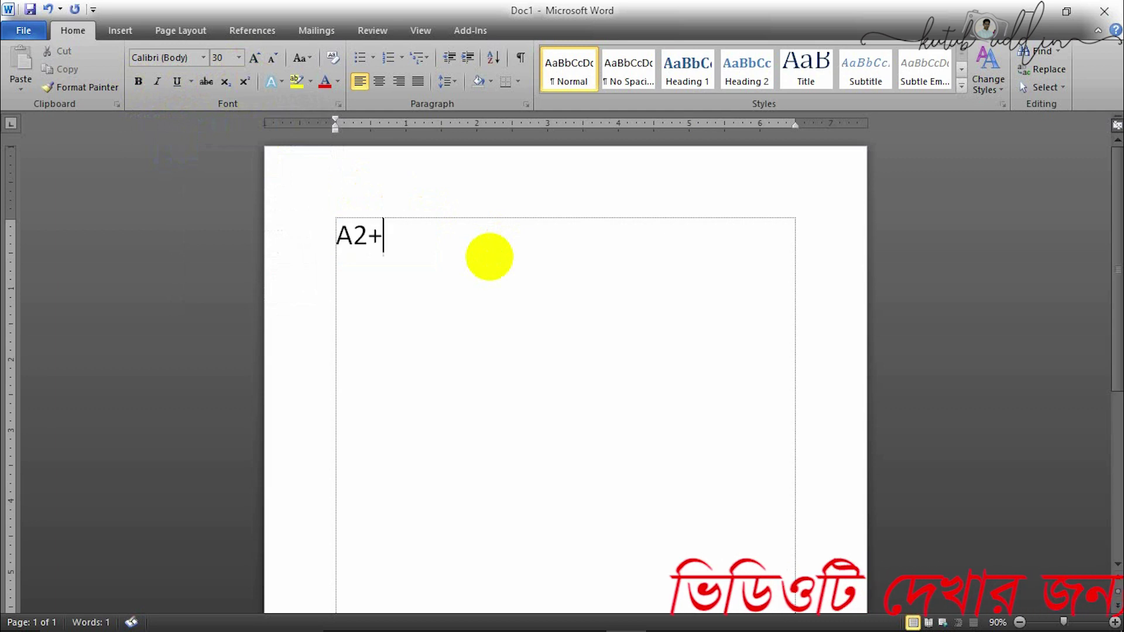
type("2ab+")
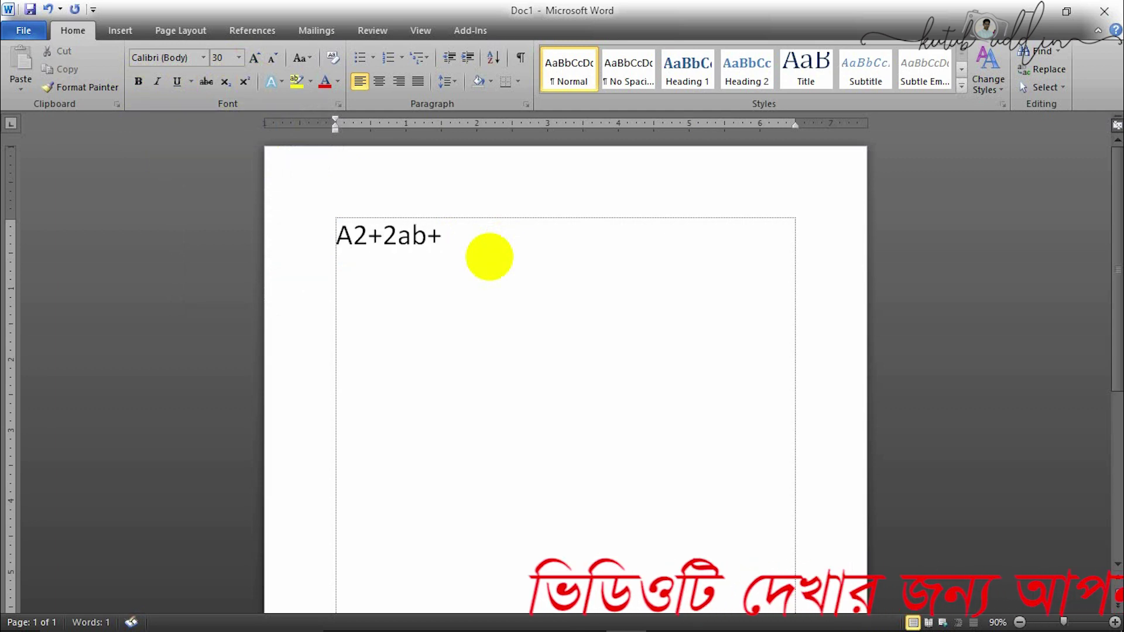
type("b2")
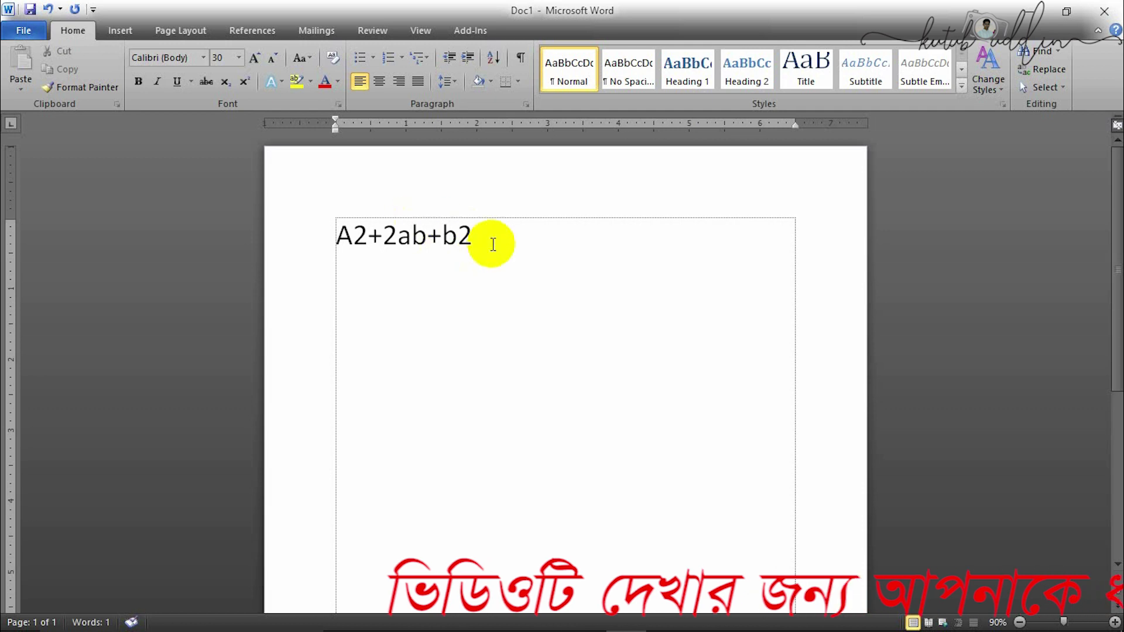
left_click_drag(494, 240, 174, 240)
left_click(299, 59)
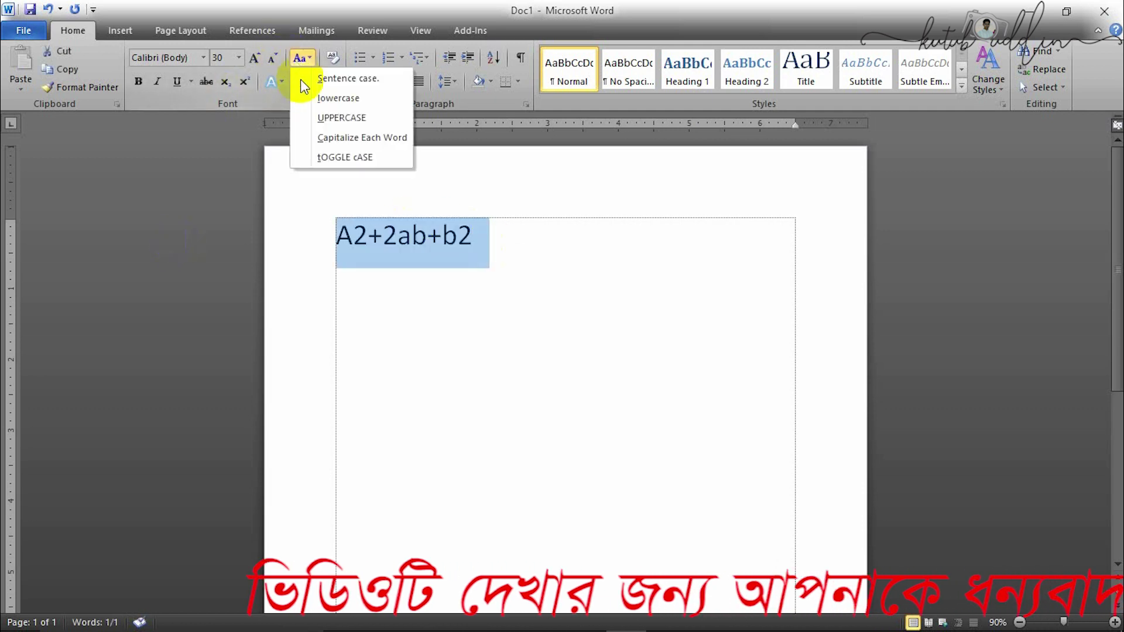
left_click(319, 95)
Make the 2 after a and the 2 after b superscript, so it reads a²+2ab+b².
left_click(365, 237)
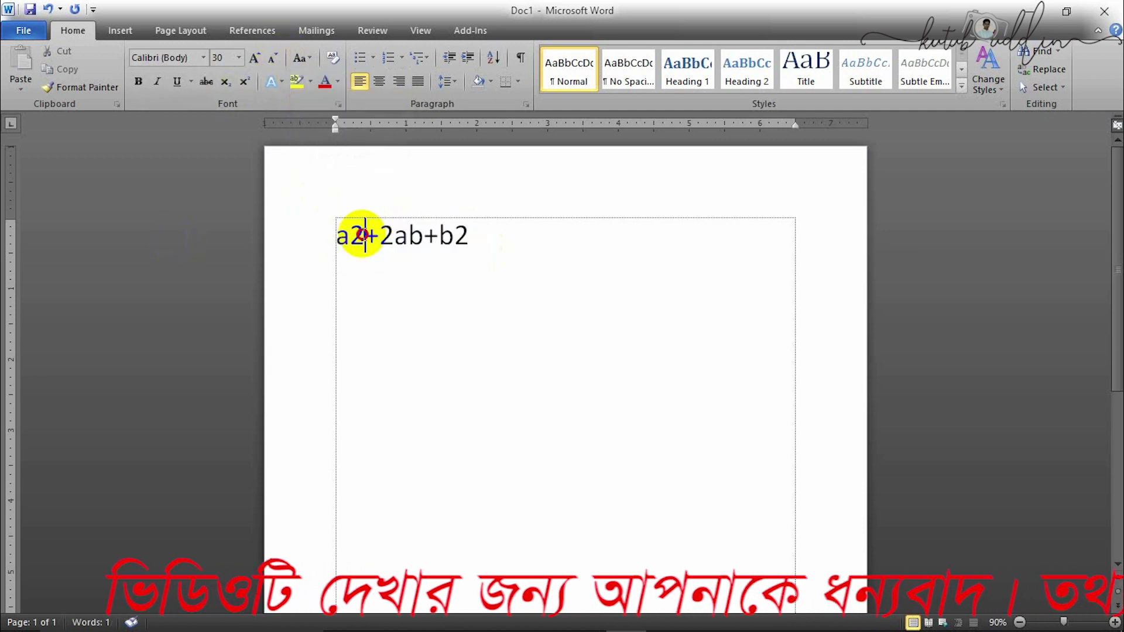
left_click_drag(364, 238, 350, 237)
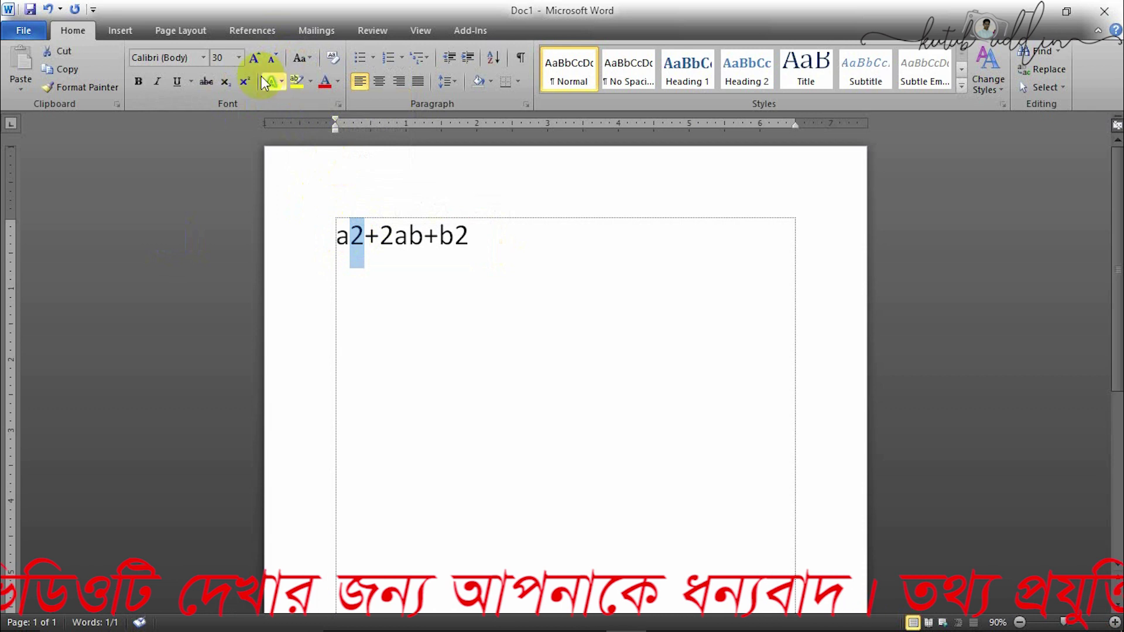
left_click(244, 82)
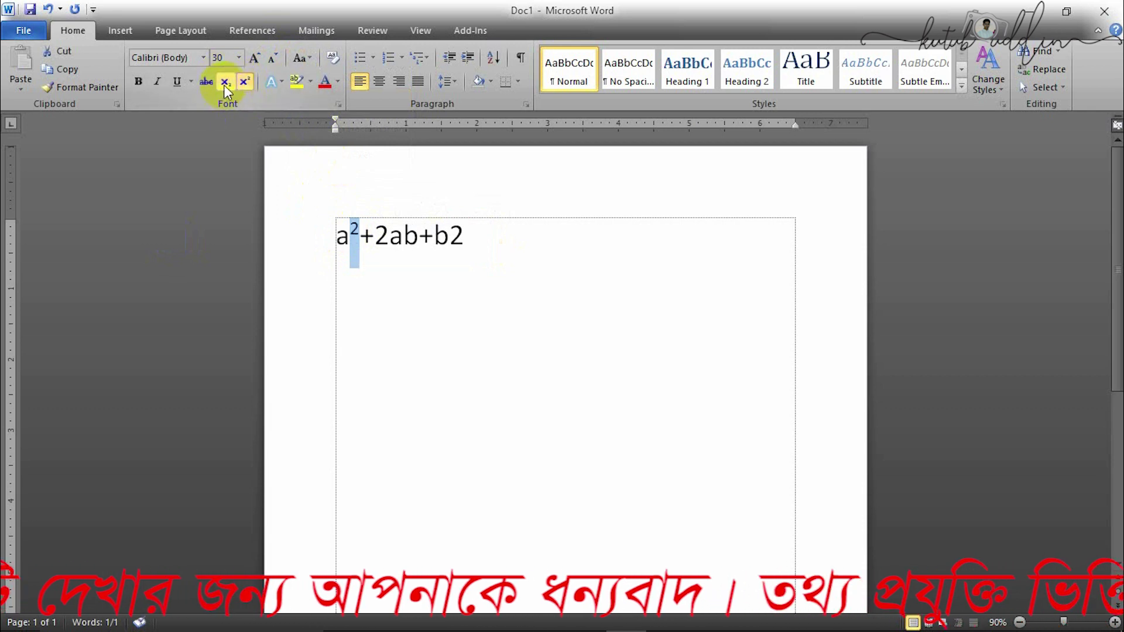
left_click(244, 82)
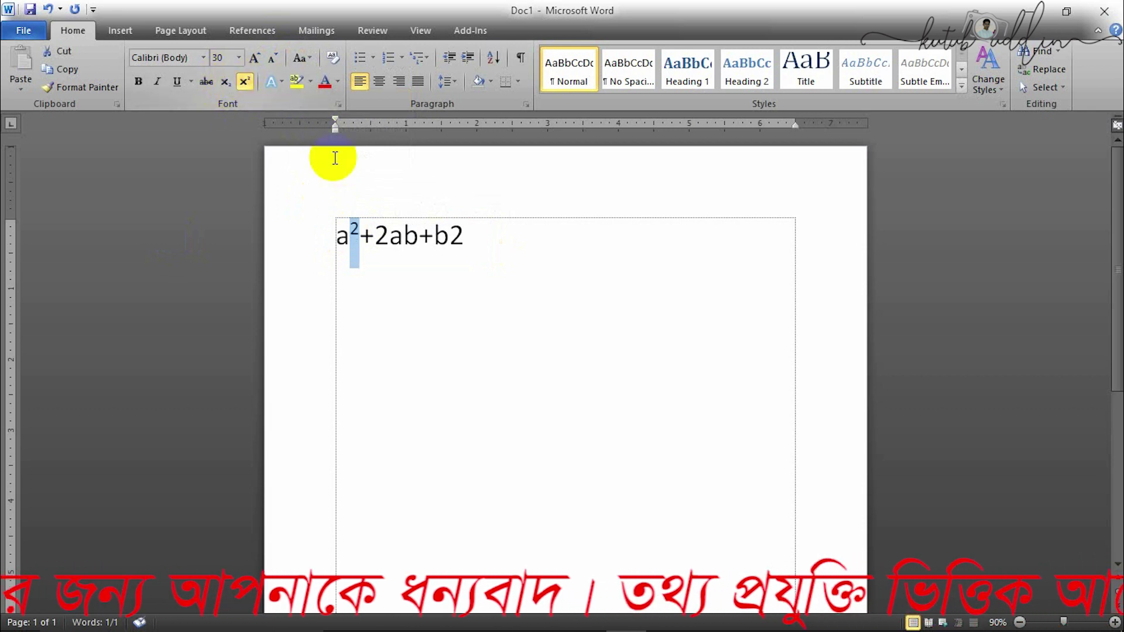
left_click_drag(469, 241, 461, 247)
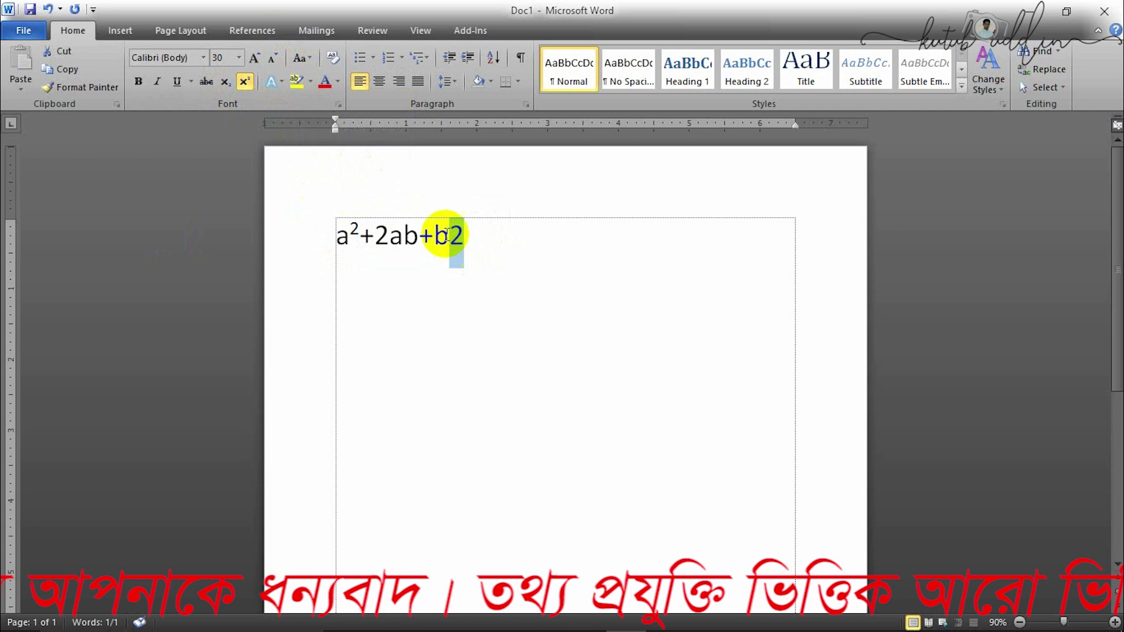
left_click(244, 83)
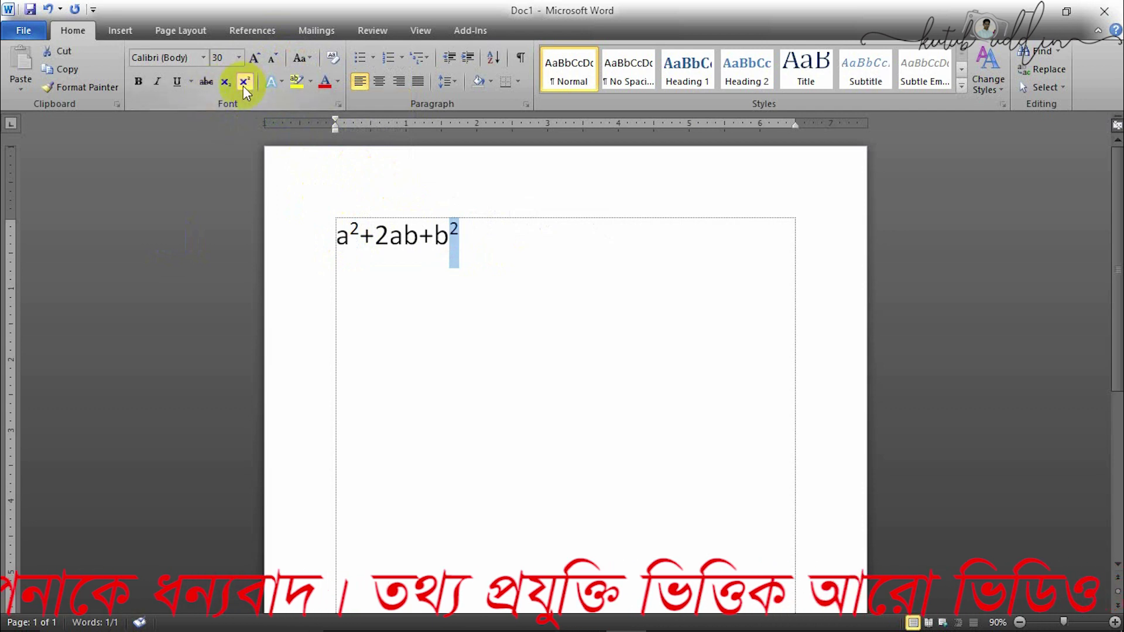
left_click(477, 240)
left_click_drag(359, 237, 389, 245)
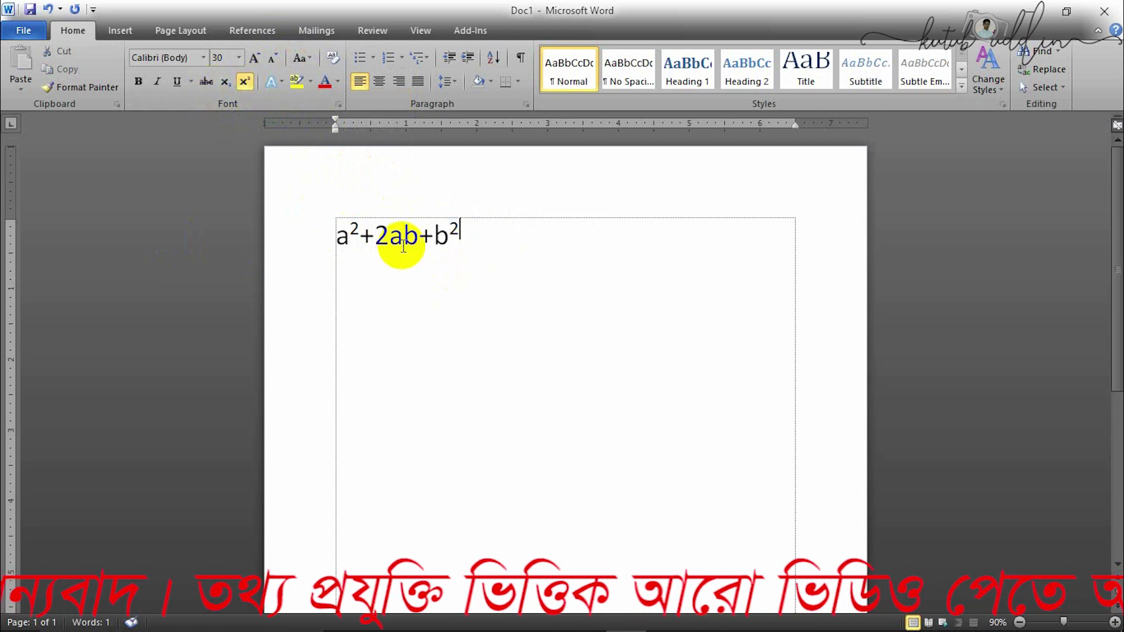
left_click(366, 228)
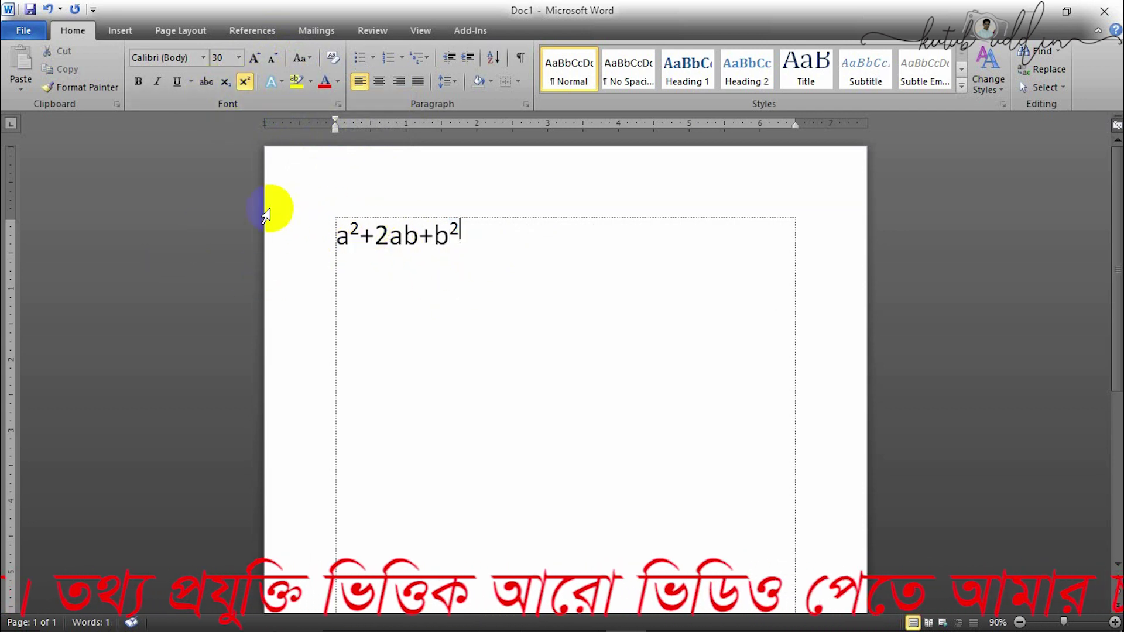
Add a new line, browse the text effects, and highlight 2ab+ in yellow.
key("Return")
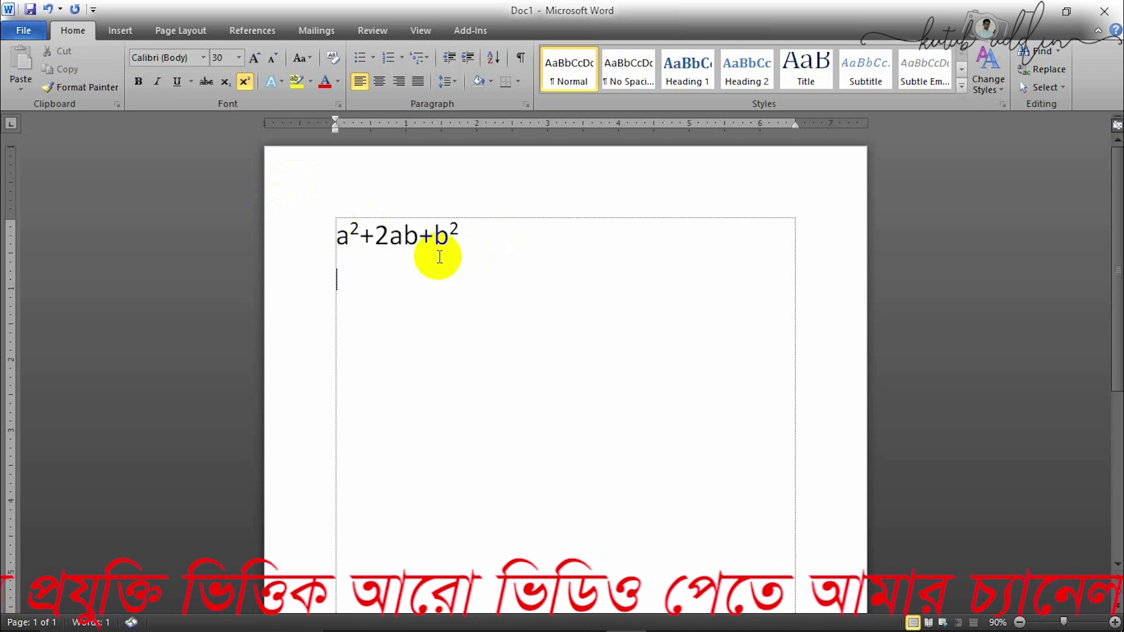
left_click(280, 84)
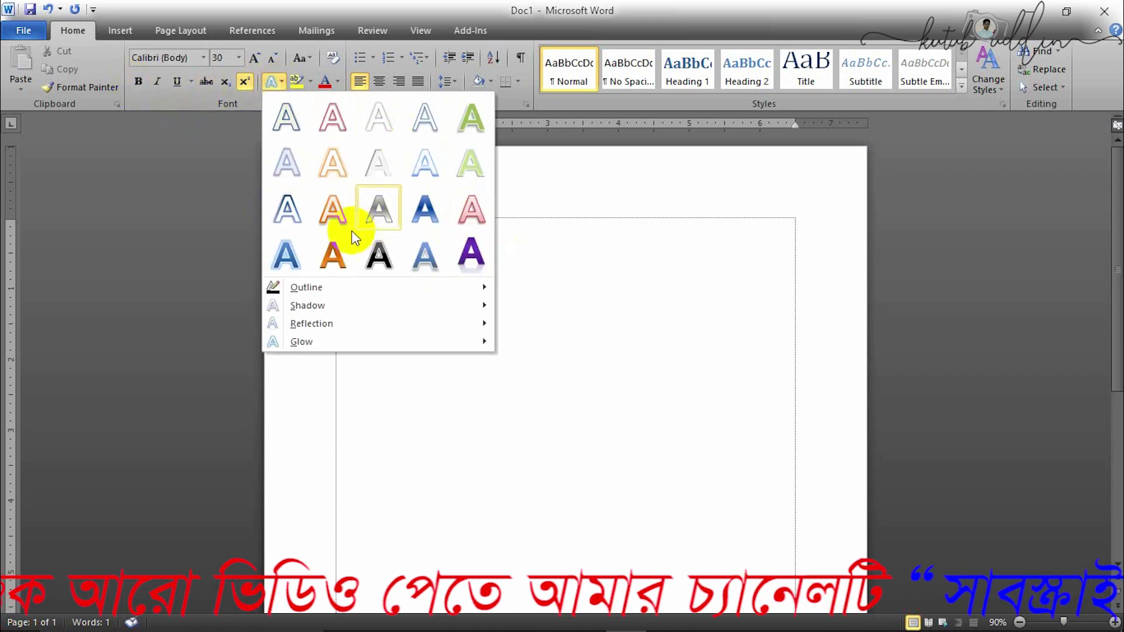
mouse_move(307, 287)
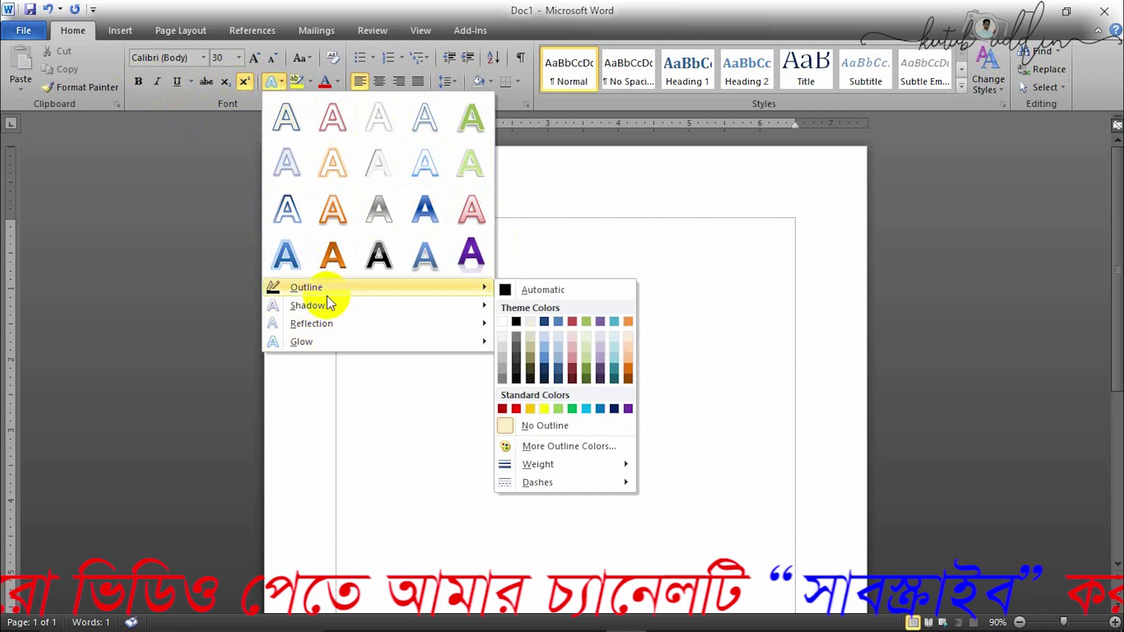
left_click(583, 271)
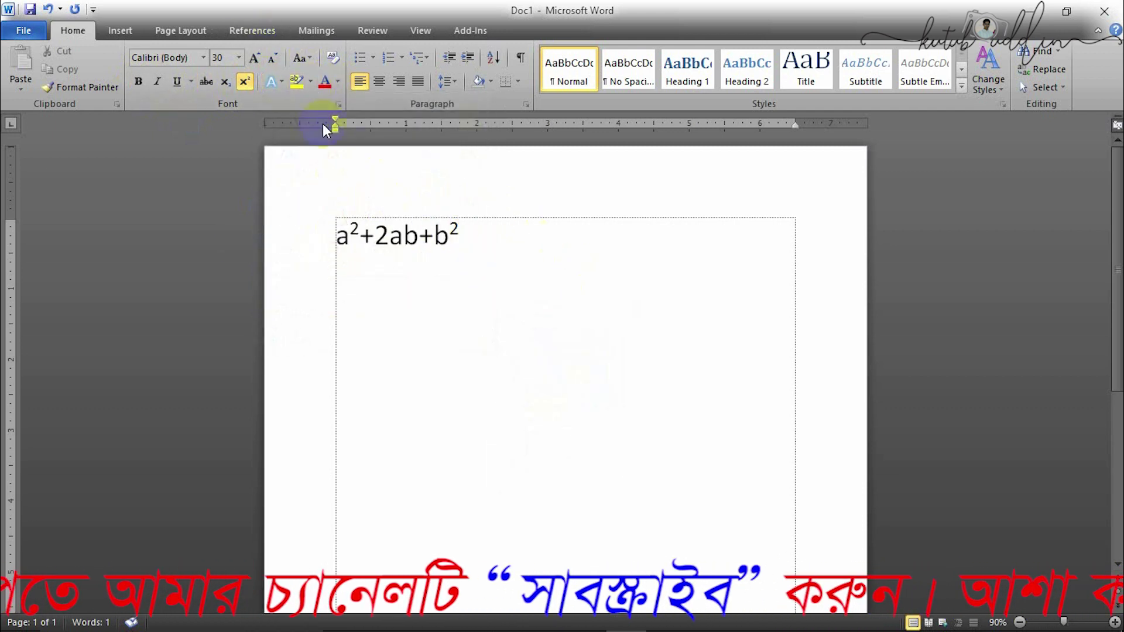
left_click(309, 82)
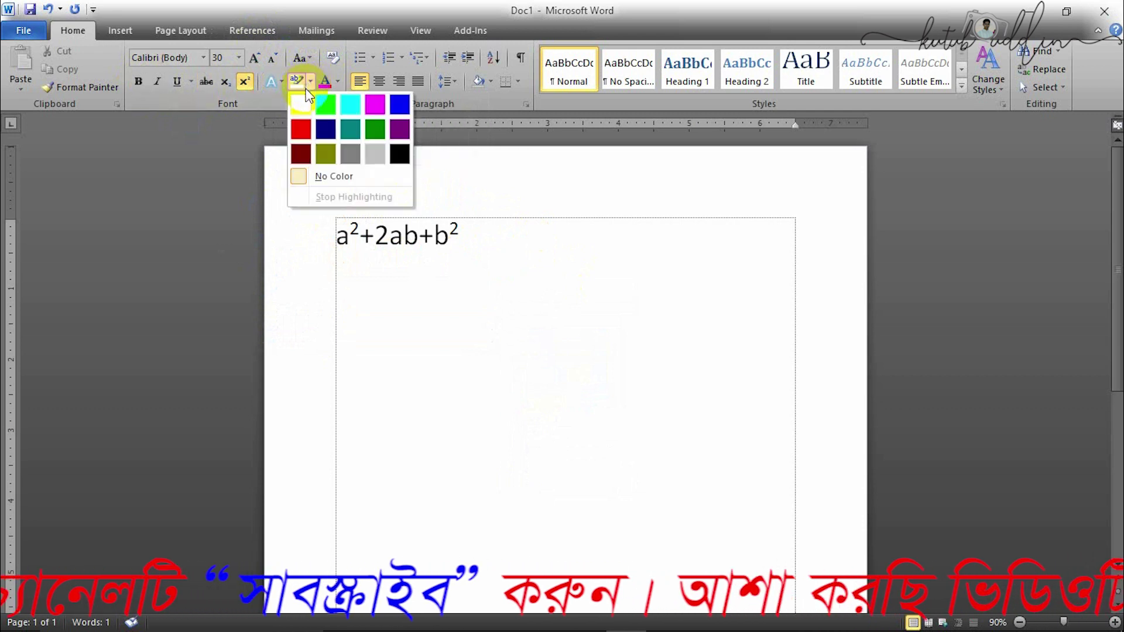
left_click(481, 230)
left_click_drag(433, 235, 375, 237)
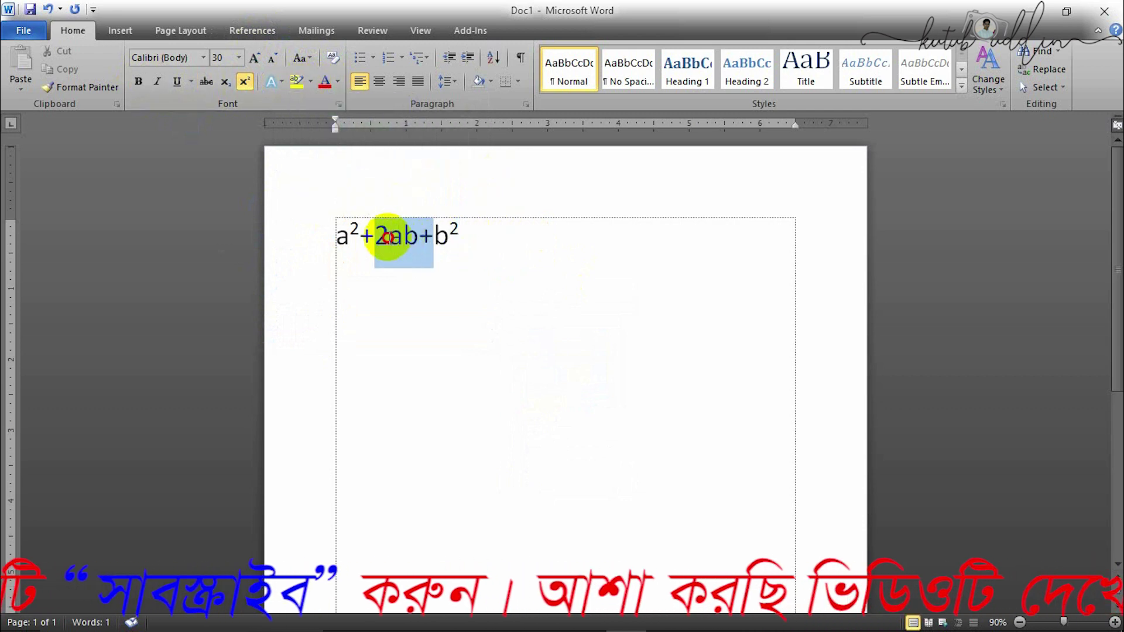
left_click(300, 80)
left_click(328, 284)
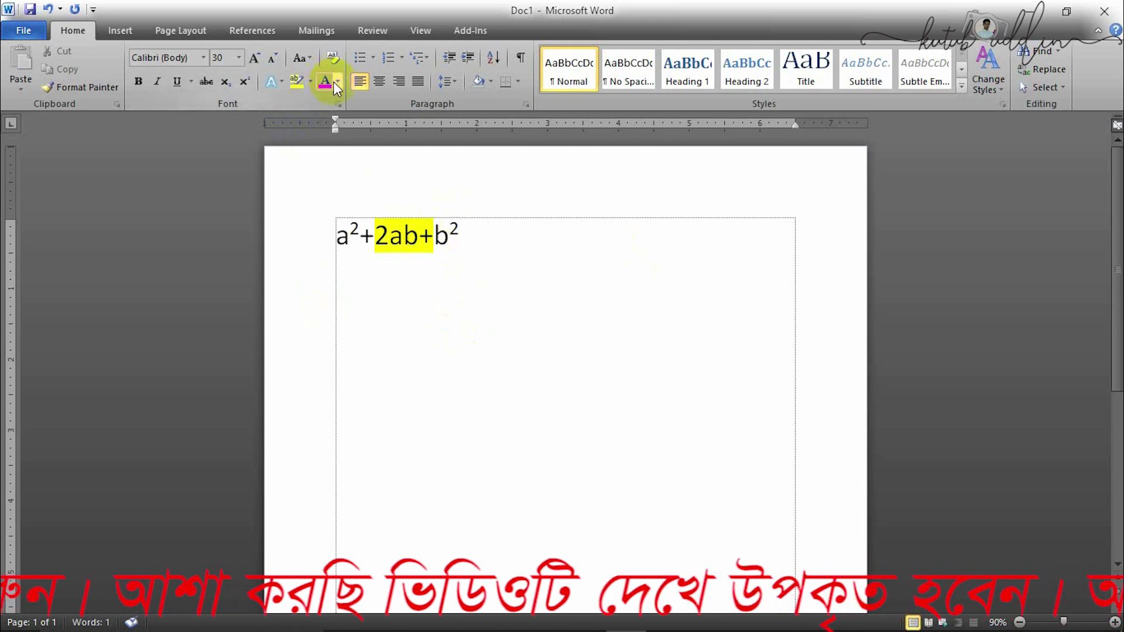
Colour the whole a2+2ab+b2 expression red.
left_click(492, 233)
left_click_drag(493, 233, 334, 233)
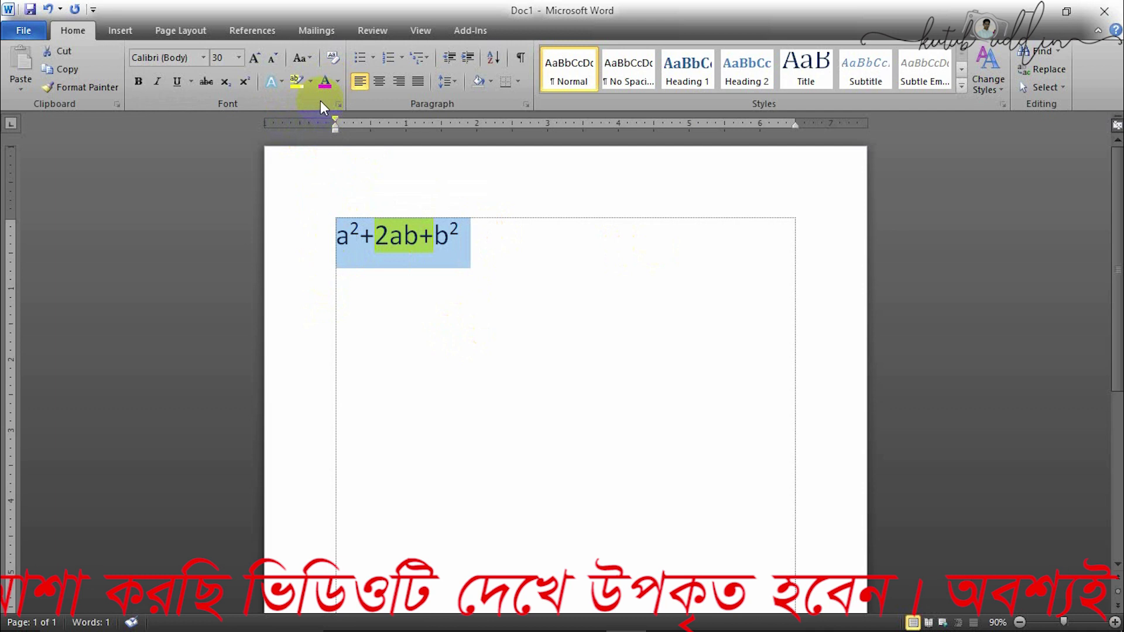
left_click(337, 82)
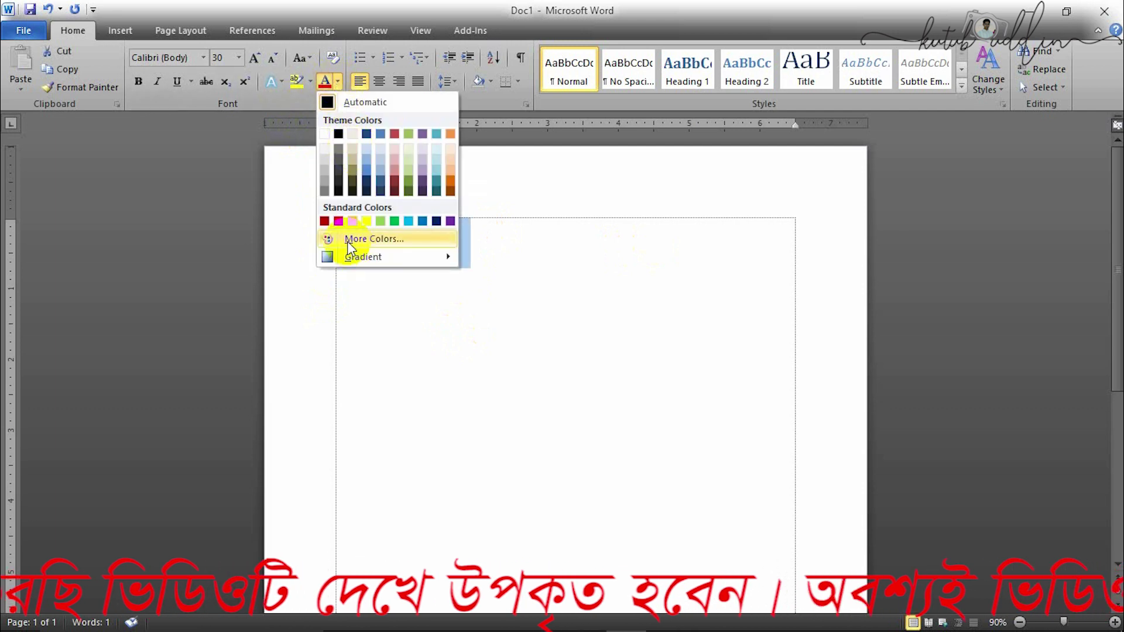
left_click(334, 222)
left_click(372, 261)
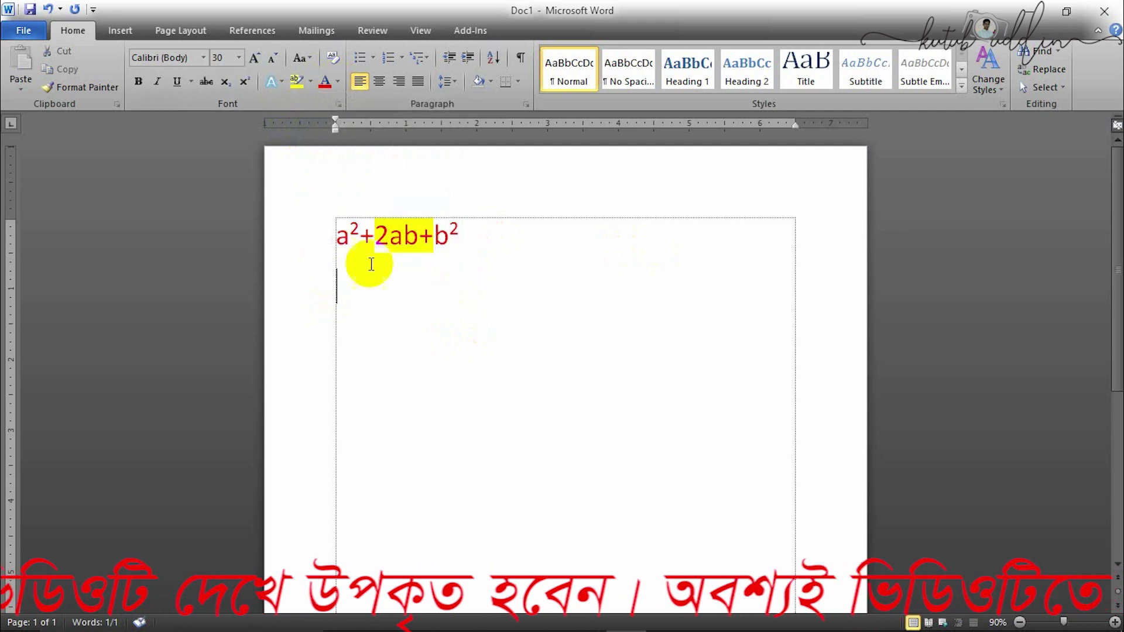
Clear all formatting from the expression, enlarge it again, and set its highlight to No Color.
left_click_drag(460, 238, 304, 233)
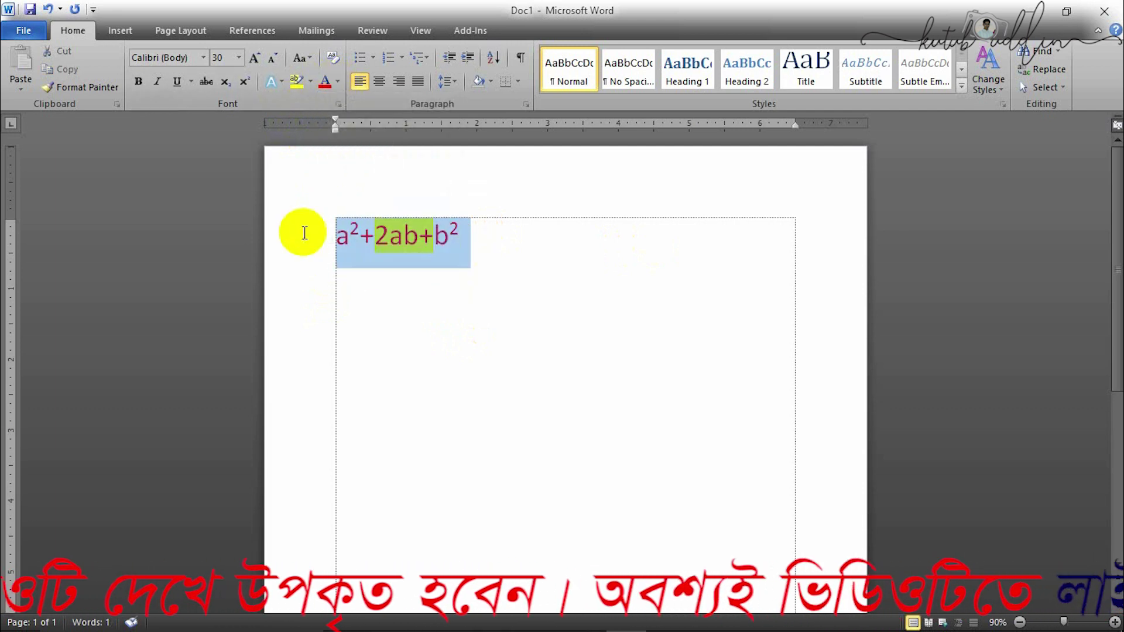
left_click(333, 56)
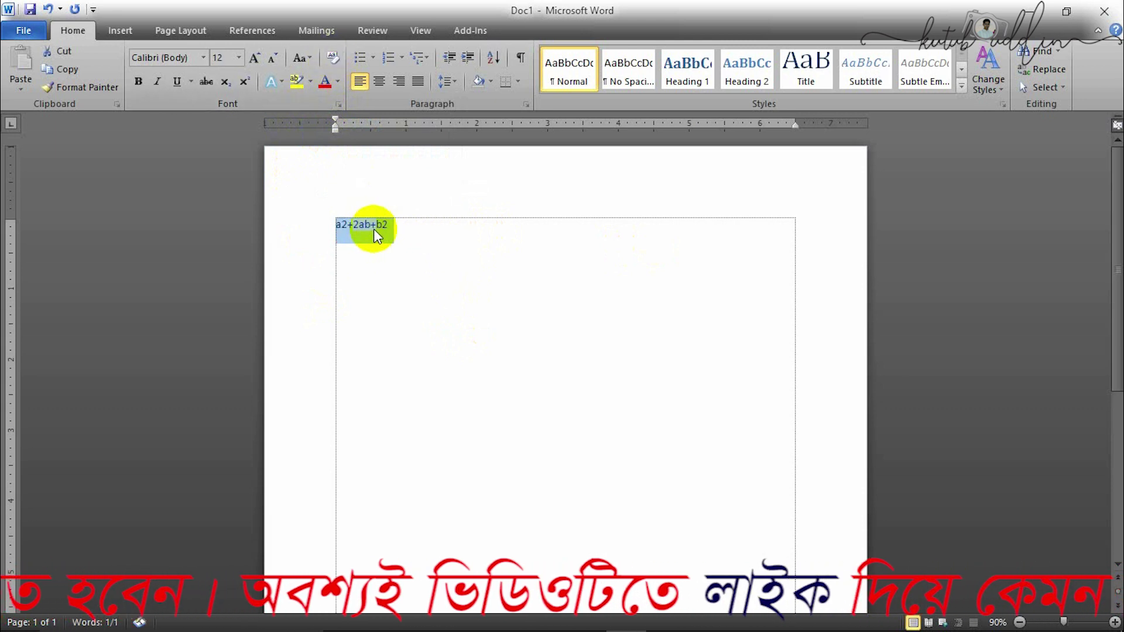
key("ctrl+bracketright")
key("ctrl+bracketright")
key("ctrl+bracketright")
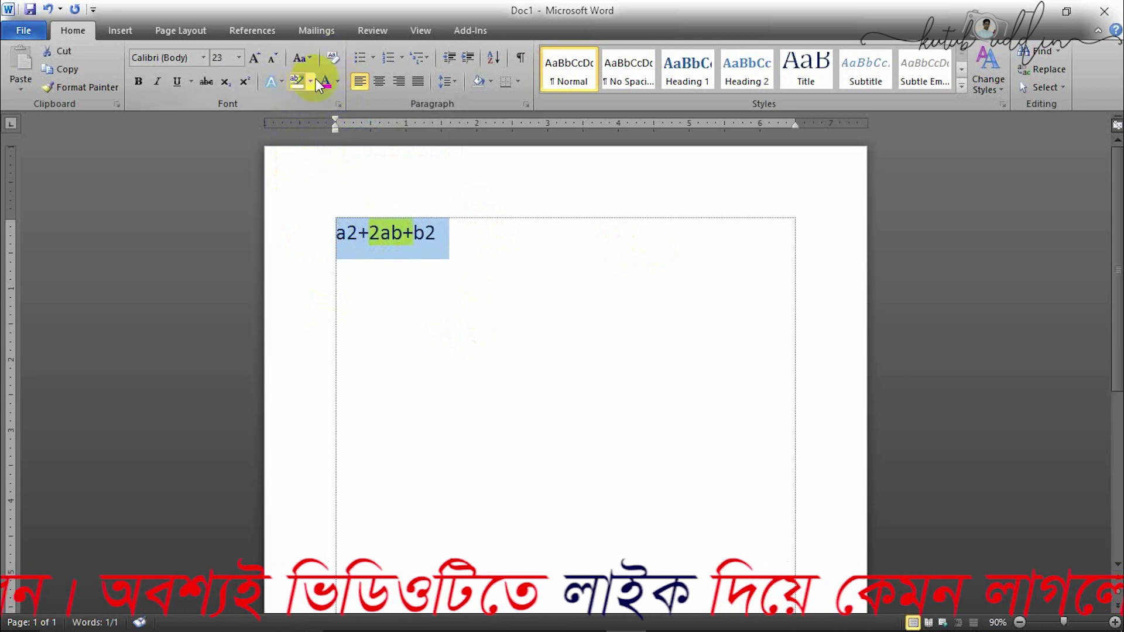
left_click(310, 82)
left_click(310, 177)
left_click(380, 278)
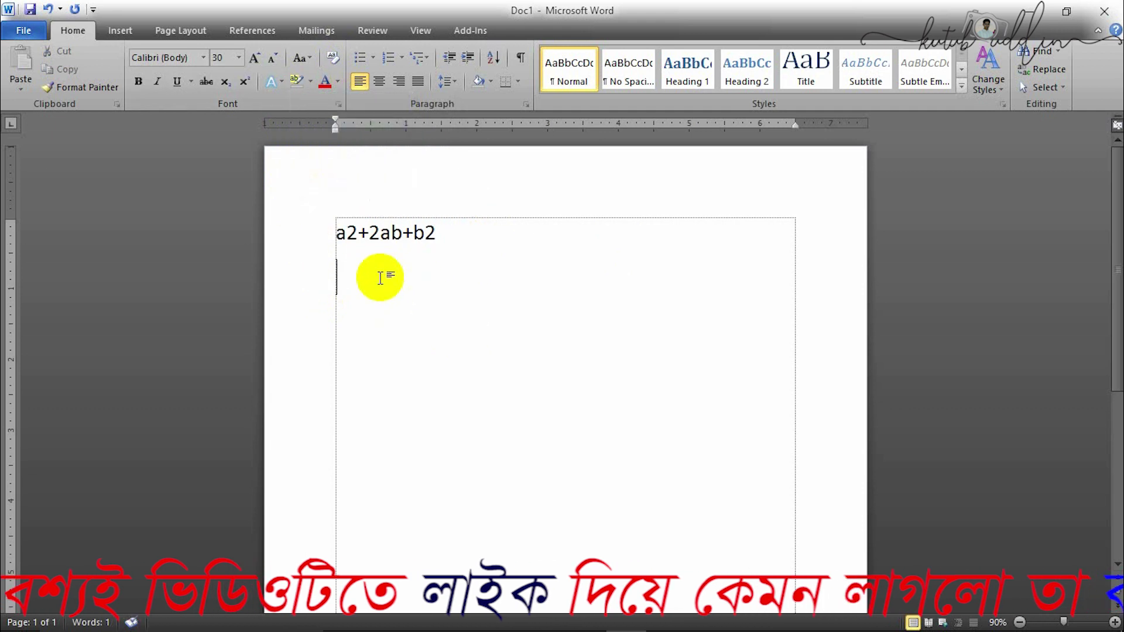